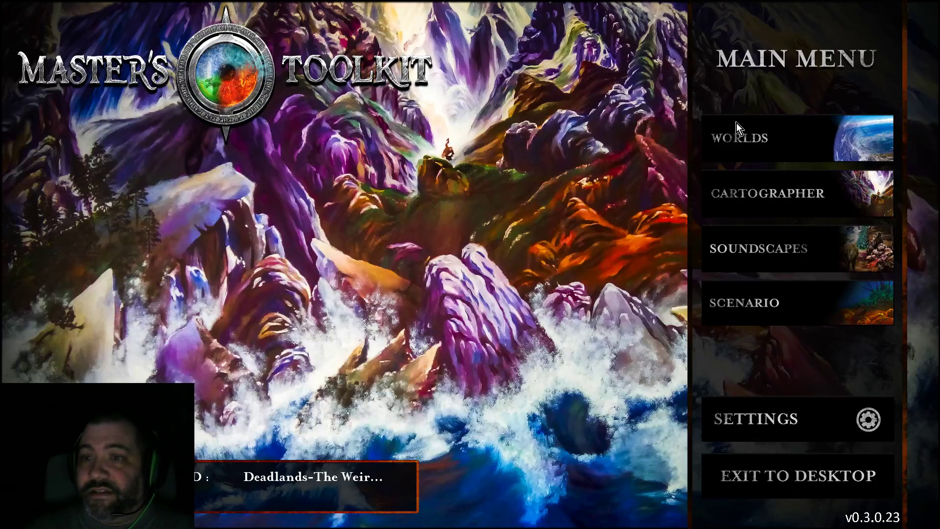
Create a new world named "Tips & Tricks" and make it the currently selected world.
{"action": "left_click", "coordinate": [798, 137]}
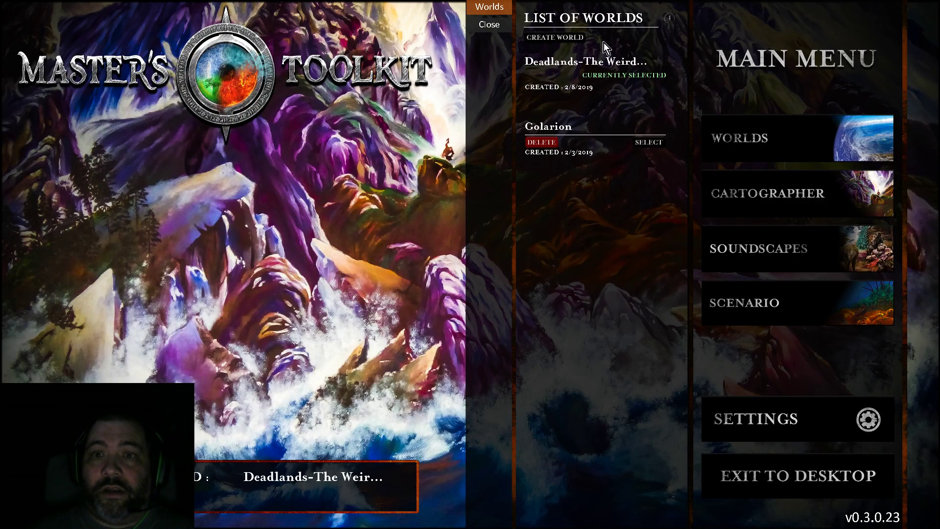
{"action": "left_click", "coordinate": [559, 37]}
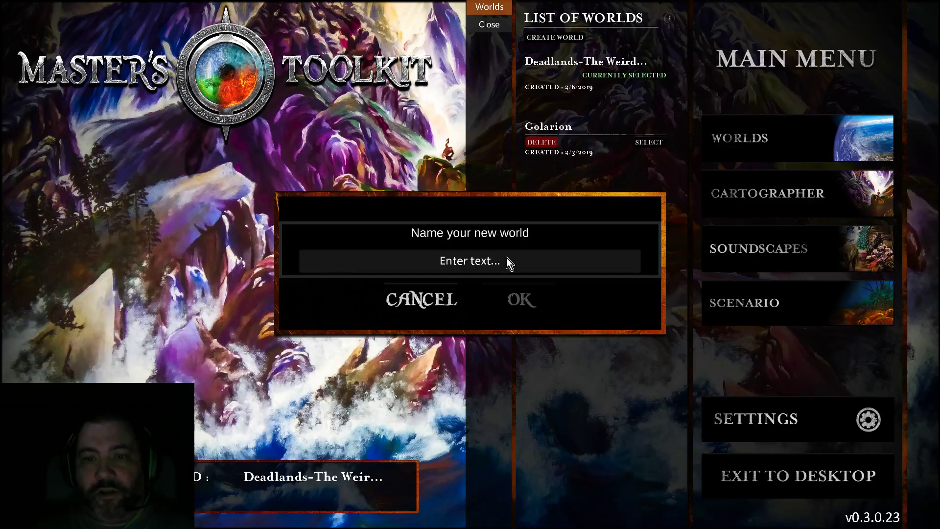
{"action": "type", "text": "Tips"}
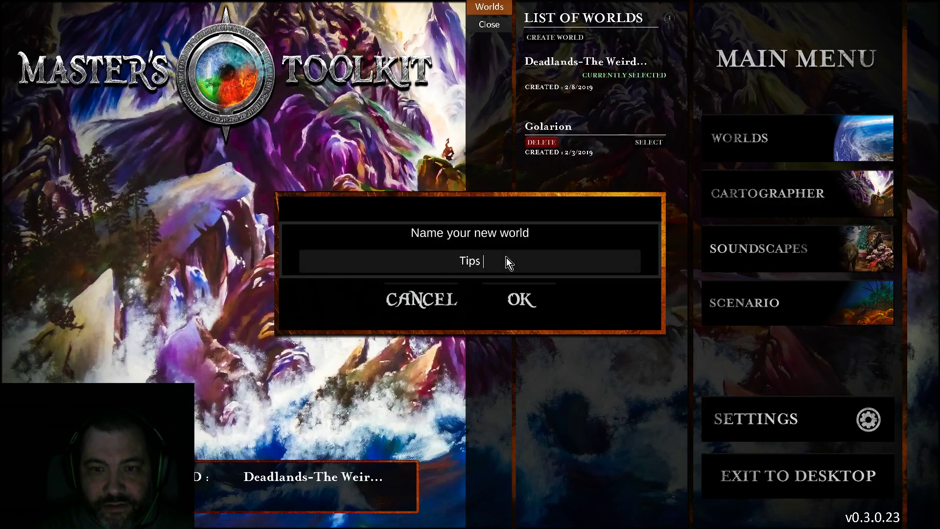
{"action": "type", "text": " & Tricks"}
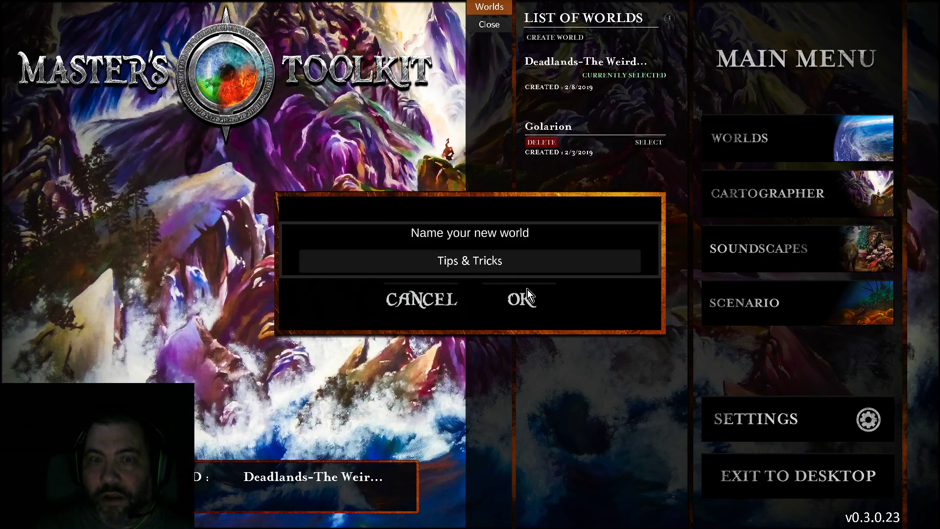
{"action": "left_click", "coordinate": [520, 300]}
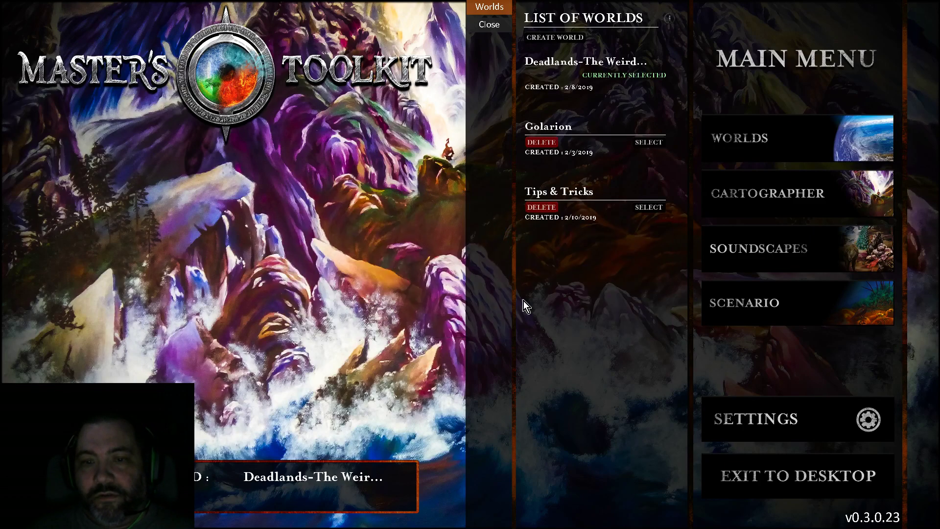
{"action": "left_click", "coordinate": [650, 209]}
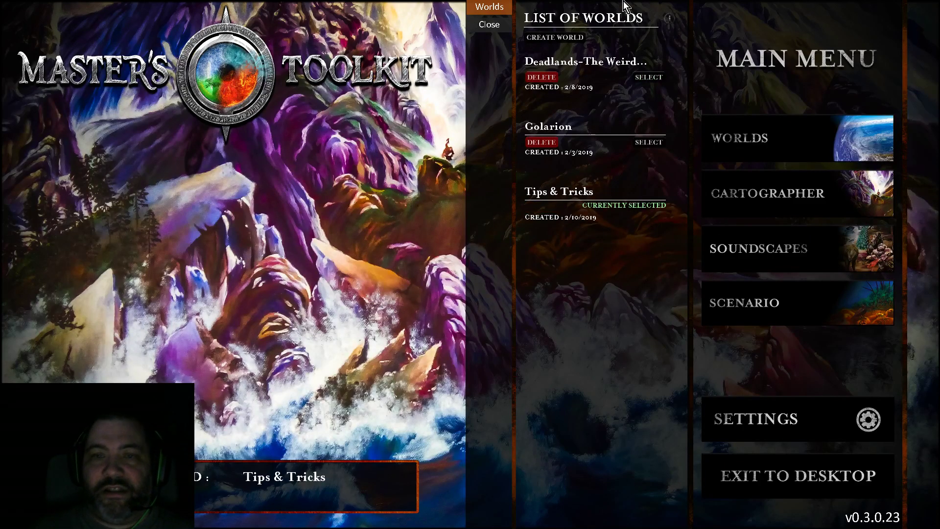
{"action": "left_click", "coordinate": [489, 24]}
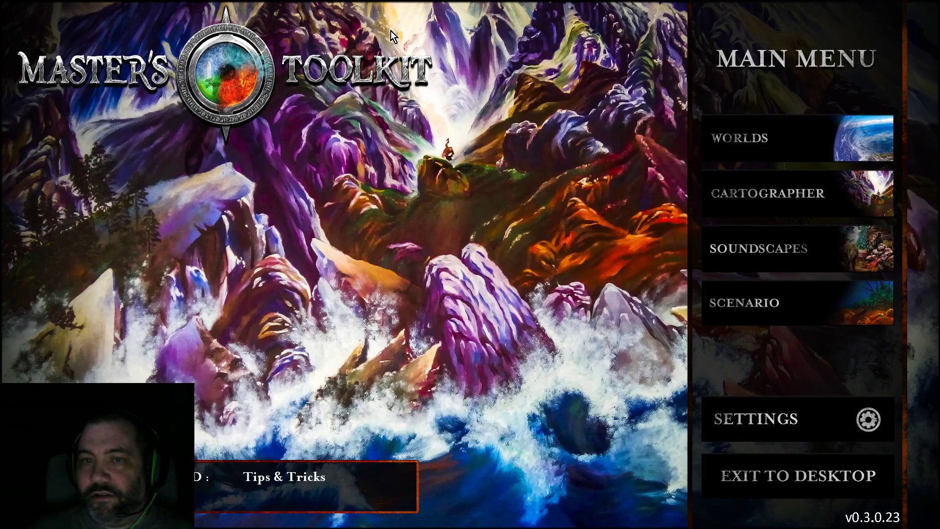
Open the Cartographer and expand the encounter map folders Deadlands, Deadlands Weird West and 01 Perdition's Daughter.
{"action": "left_click", "coordinate": [792, 196]}
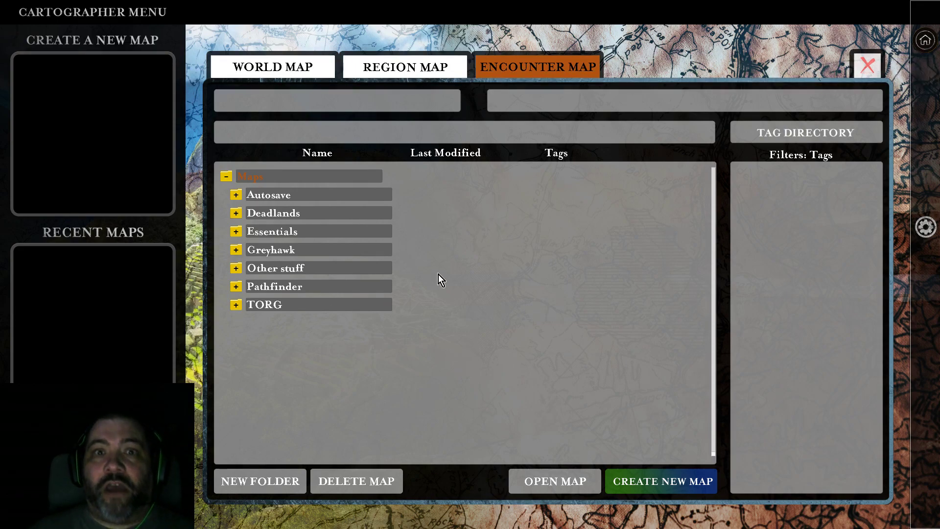
{"action": "left_click", "coordinate": [236, 213]}
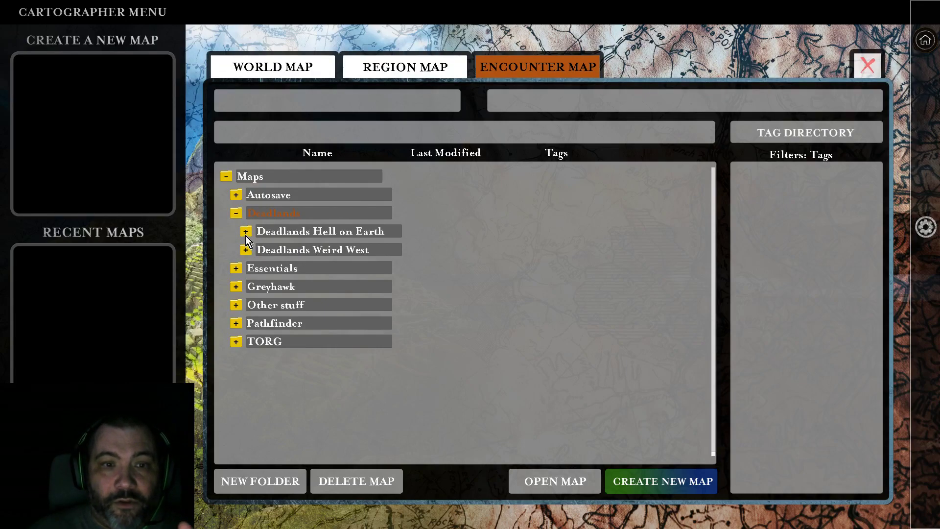
{"action": "left_click", "coordinate": [246, 231]}
{"action": "left_click", "coordinate": [246, 232]}
{"action": "left_click", "coordinate": [246, 250]}
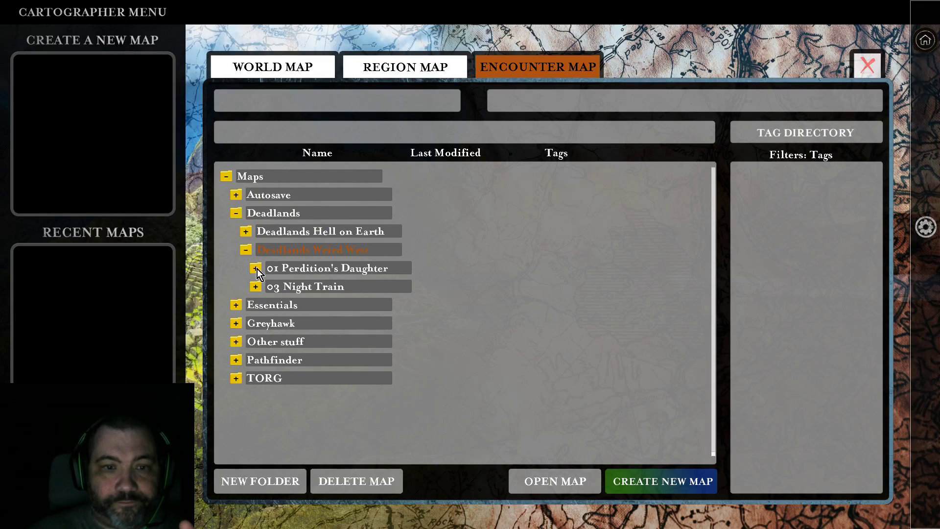
{"action": "left_click", "coordinate": [256, 268]}
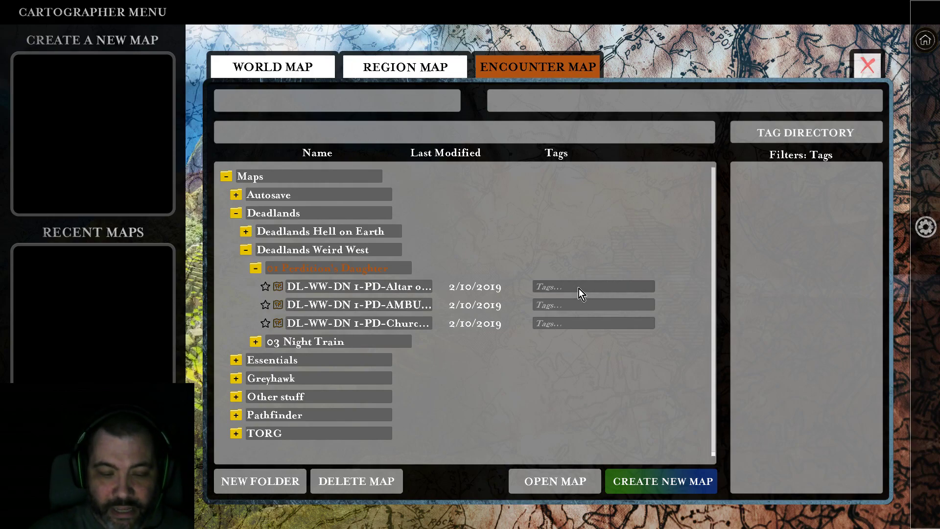
Tag the Altar map in the 01 Perdition's Daughter folder with "Perdition's Daughter".
{"action": "type", "text": "SD"}
{"action": "key", "text": "BackSpace"}
{"action": "key", "text": "BackSpace"}
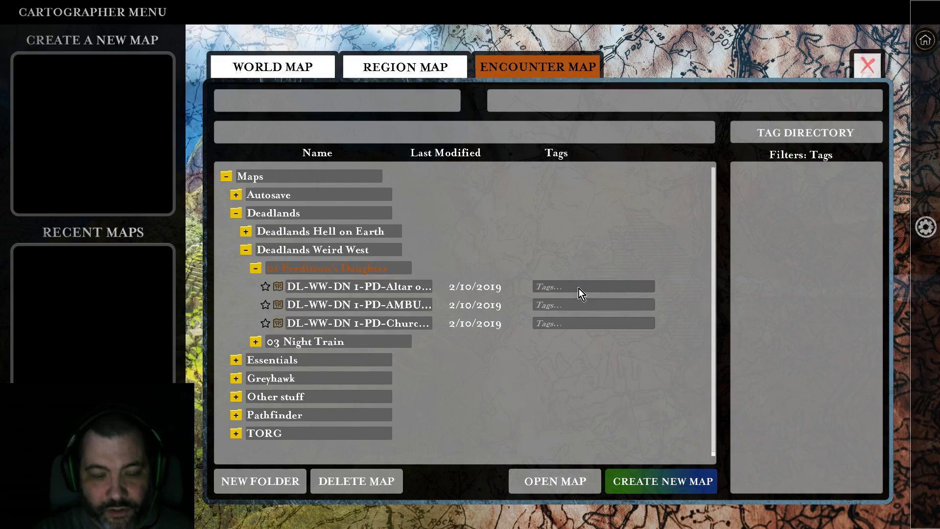
{"action": "type", "text": "Pe"}
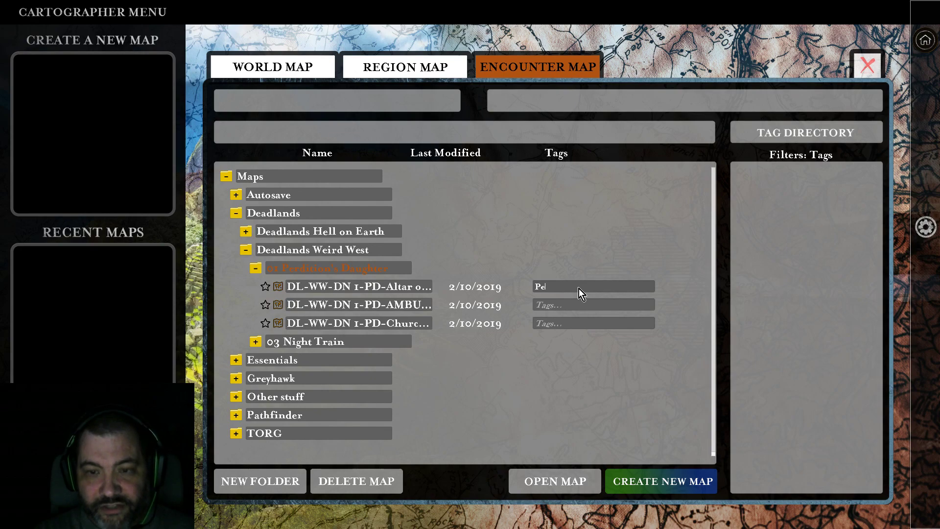
{"action": "type", "text": "rdition"}
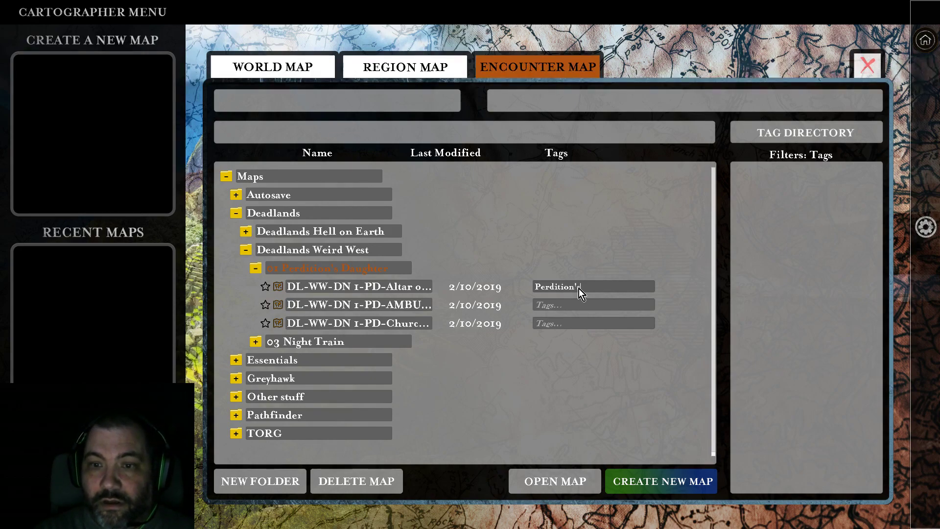
{"action": "type", "text": "'s Daughter"}
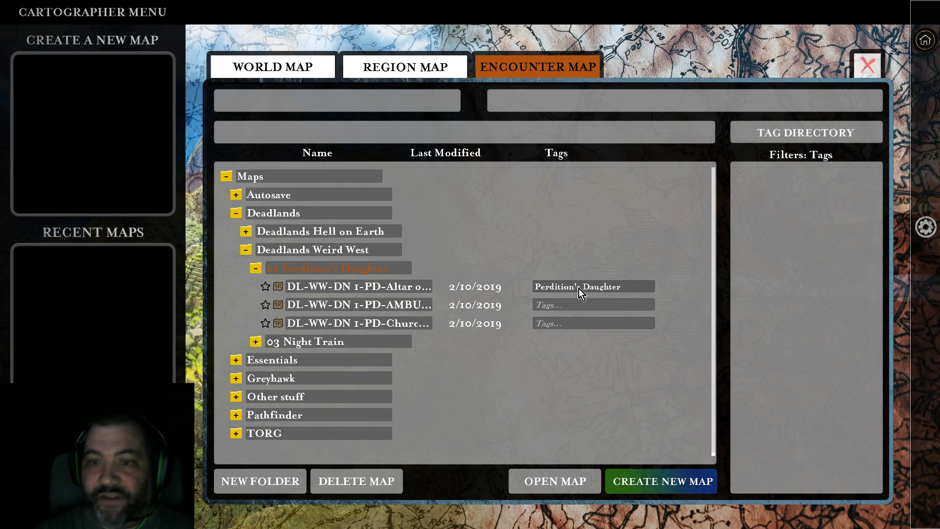
{"action": "key", "text": "Return"}
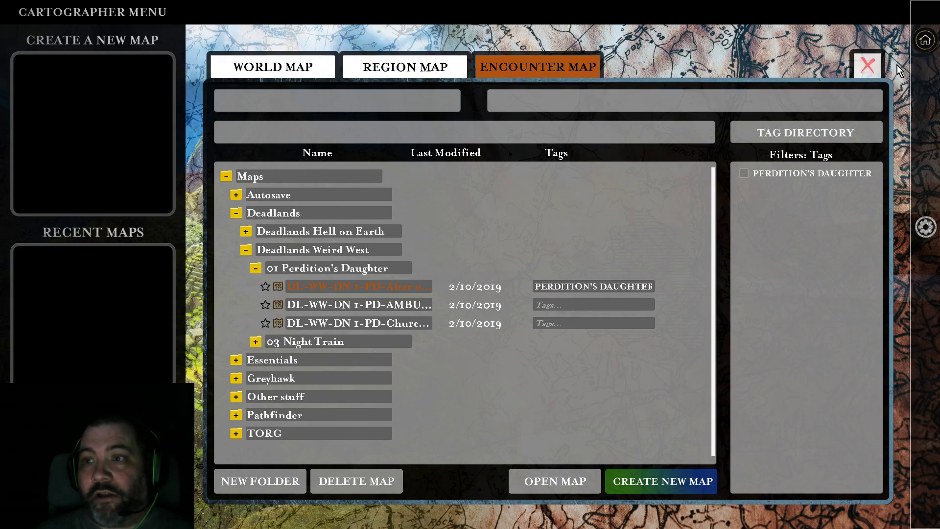
Check the favourite maps list in the Cartographer and the map loader in Scenario, and return to the main menu.
{"action": "left_click", "coordinate": [868, 63]}
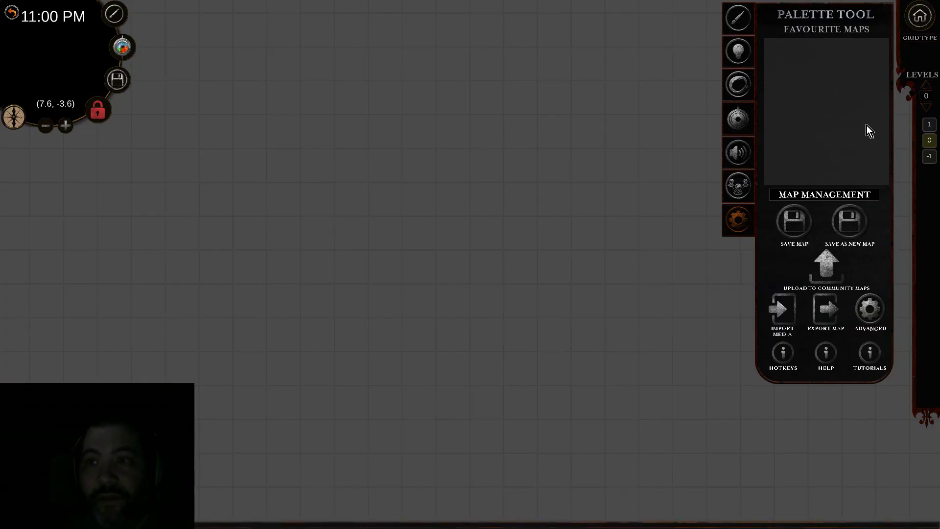
{"action": "left_click", "coordinate": [920, 18]}
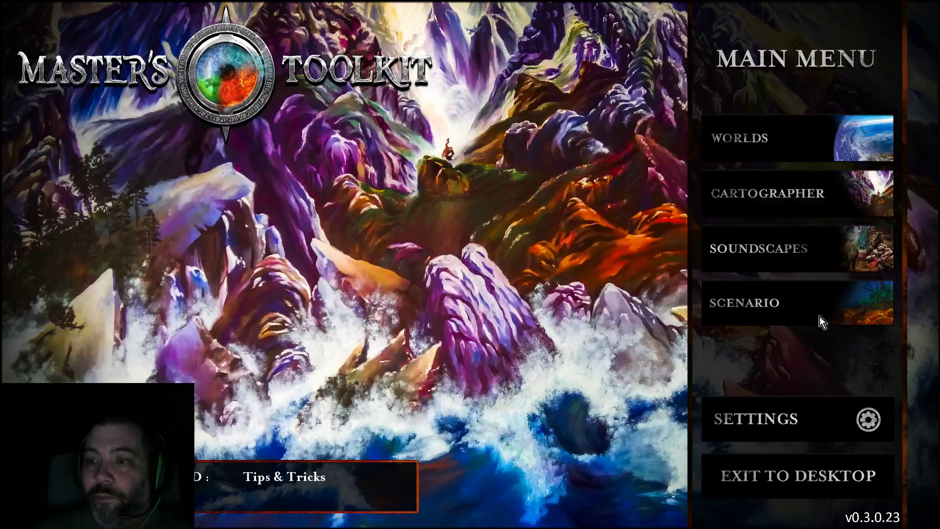
{"action": "left_click", "coordinate": [765, 301]}
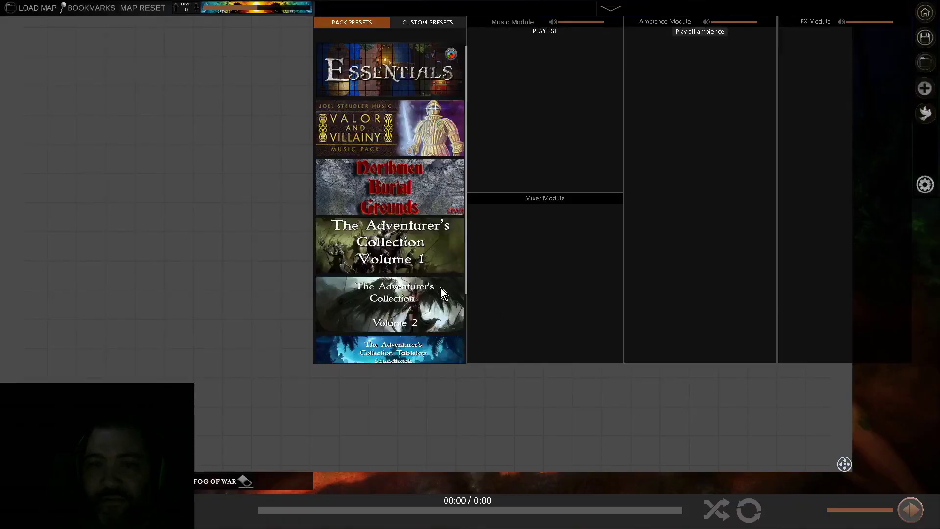
{"action": "left_click", "coordinate": [37, 8]}
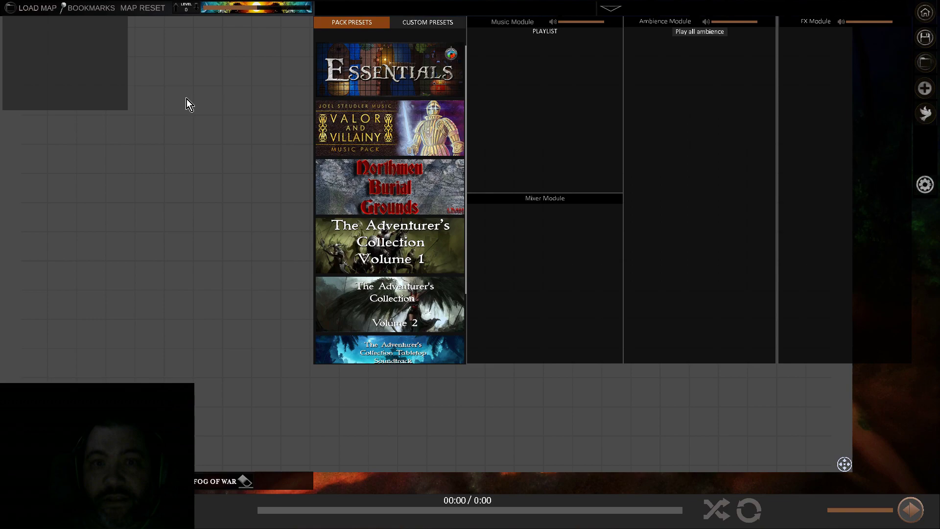
{"action": "left_click", "coordinate": [609, 12]}
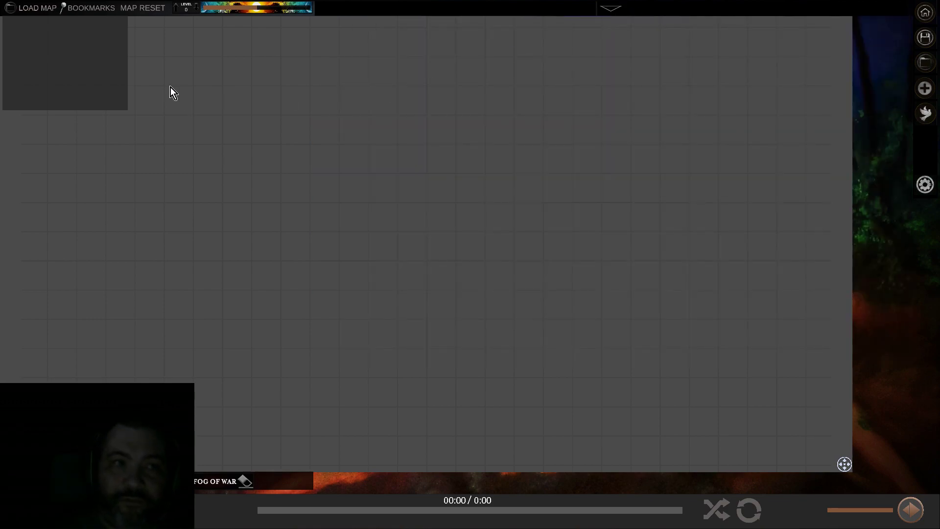
{"action": "left_click", "coordinate": [920, 14]}
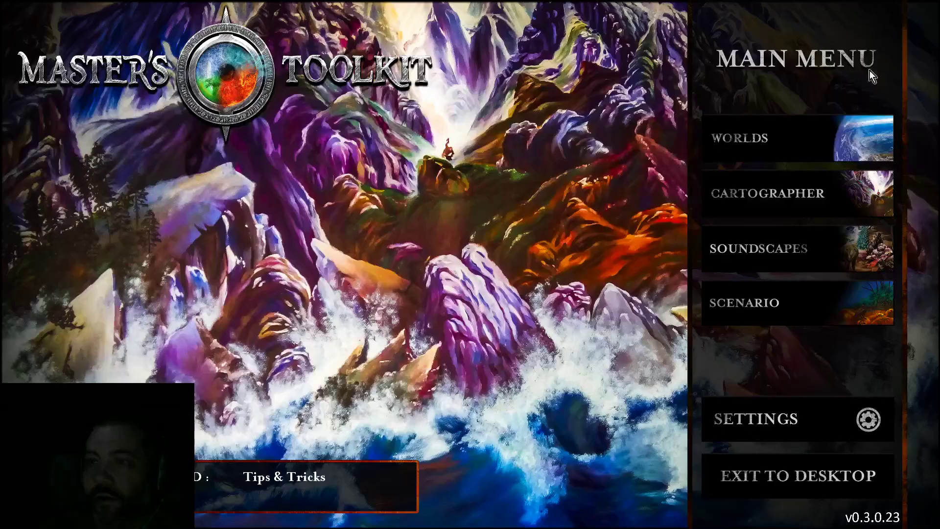
Reopen the Cartographer's map management and mark the Church, AMBUSH and Altar maps in 01 Perdition's Daughter as favourites.
{"action": "left_click", "coordinate": [787, 184]}
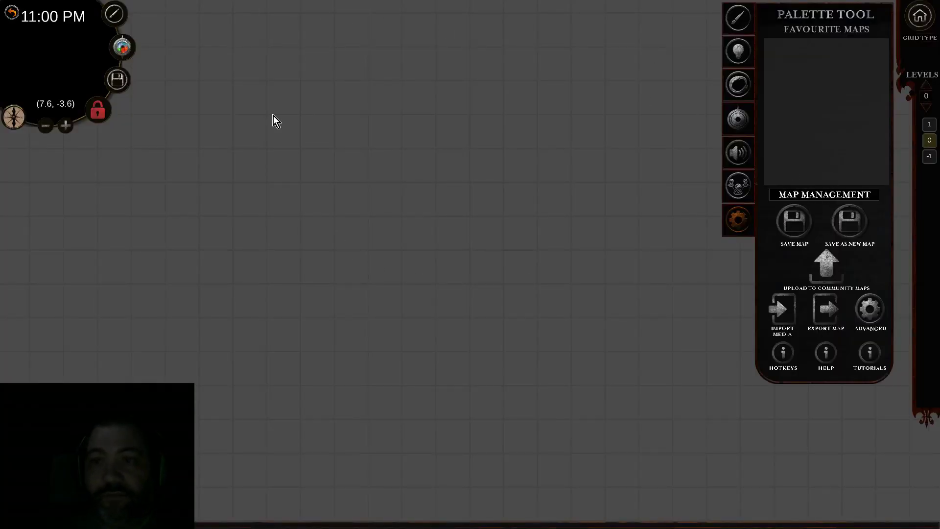
{"action": "left_click", "coordinate": [828, 196]}
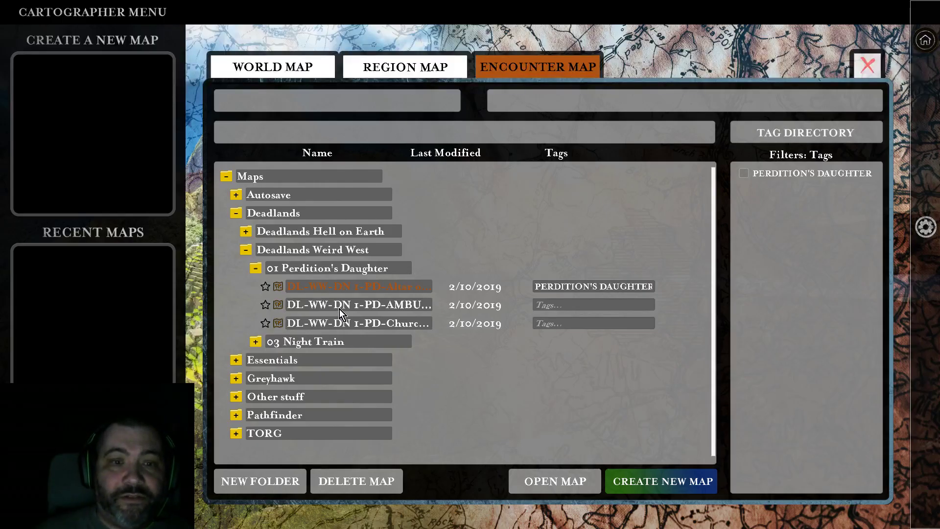
{"action": "left_click", "coordinate": [265, 322]}
{"action": "left_click", "coordinate": [265, 304]}
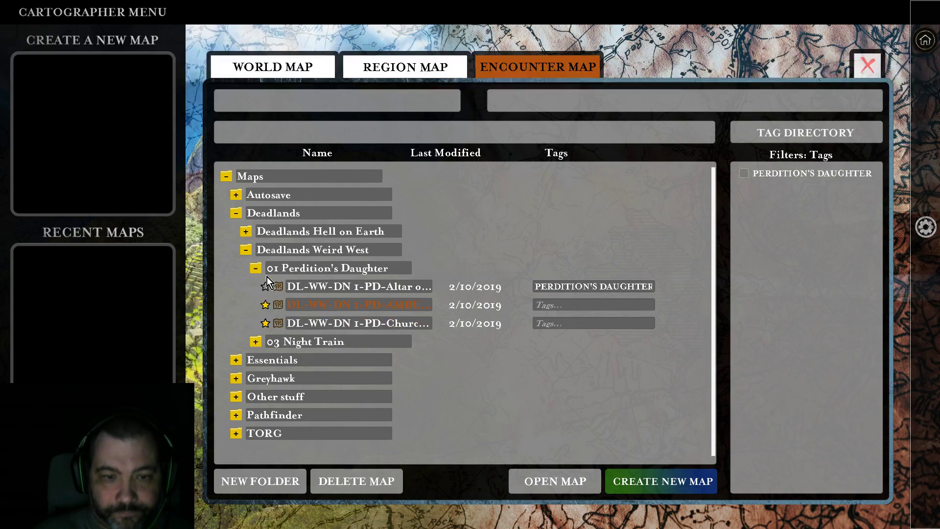
{"action": "left_click", "coordinate": [266, 285]}
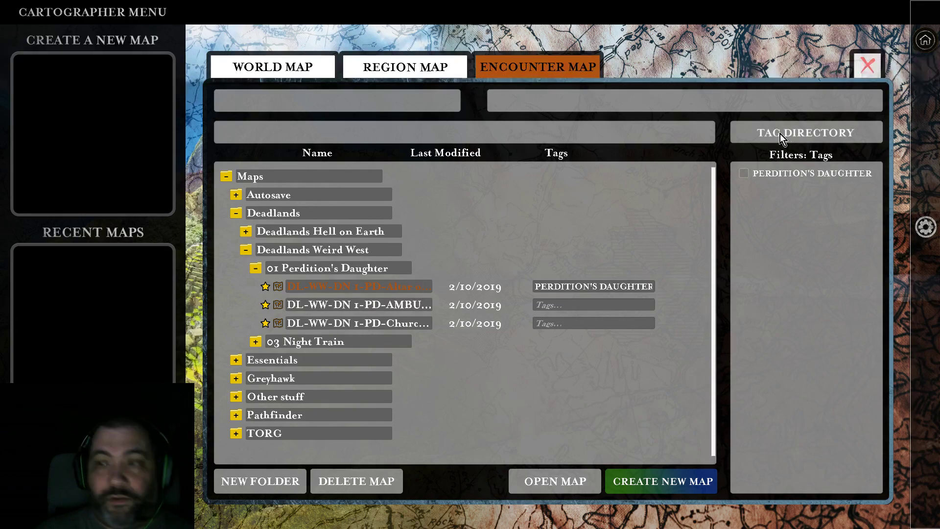
Close the map browser and load DL-WW-DN 1-PD-AMBUSH from the favourite maps.
{"action": "left_click", "coordinate": [868, 66]}
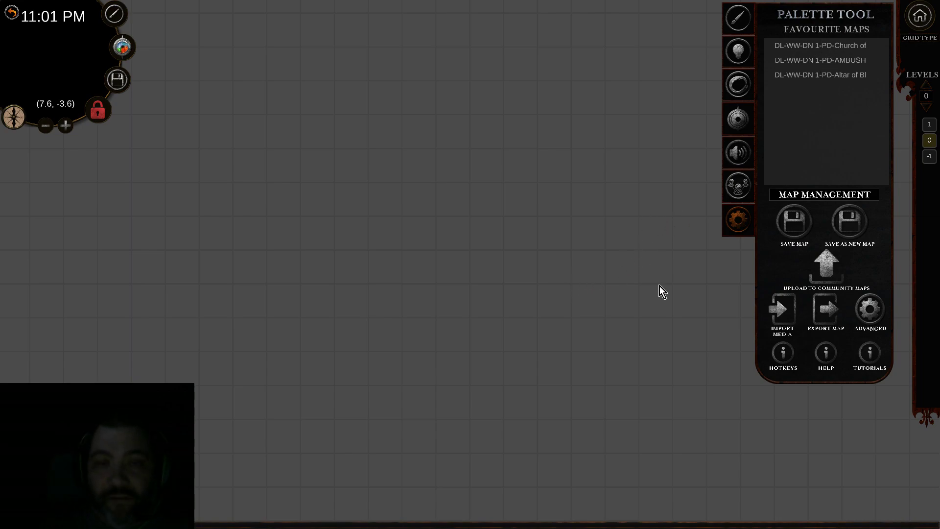
{"action": "left_click", "coordinate": [818, 60]}
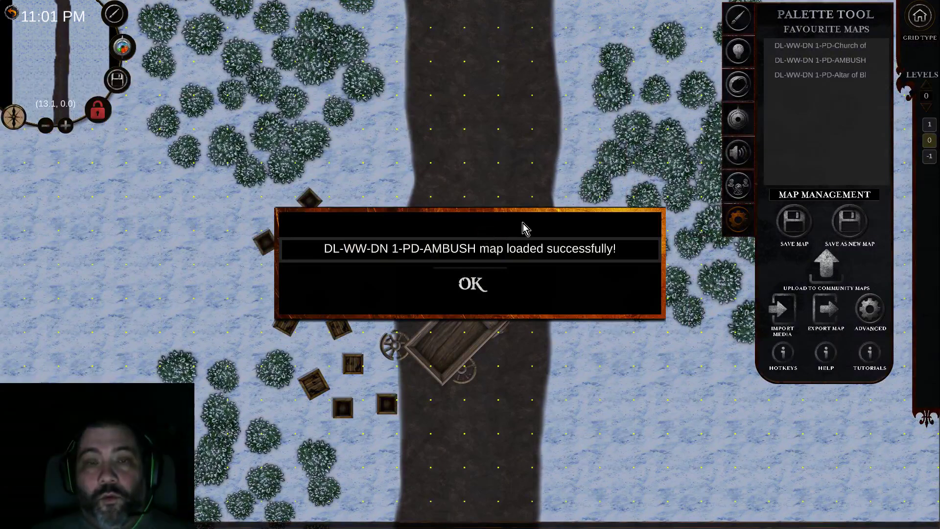
{"action": "left_click", "coordinate": [476, 284]}
{"action": "scroll", "coordinate": [546, 199], "scroll_direction": "down", "scroll_amount": 3}
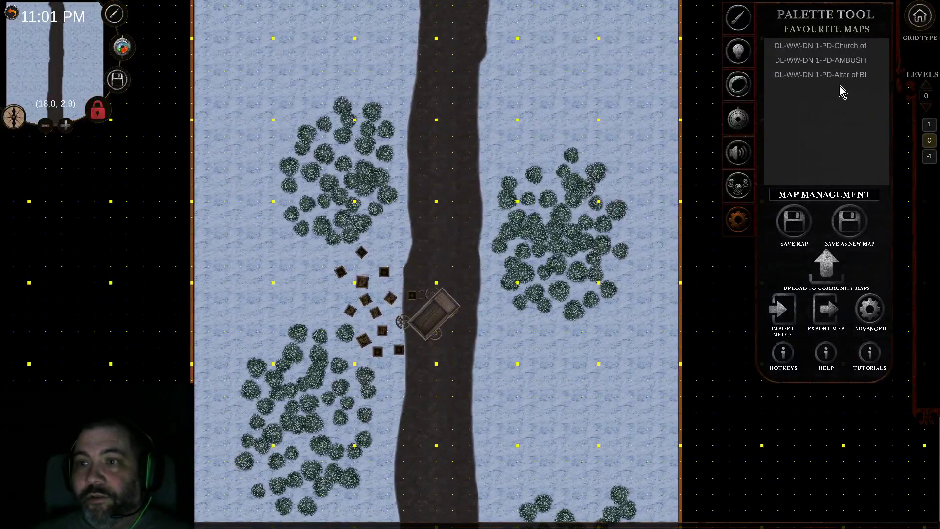
Load the favourite map DL-WW-DN 1-PD-Altar of Blood and view the radial options of figures in the crowd.
{"action": "left_click", "coordinate": [836, 76]}
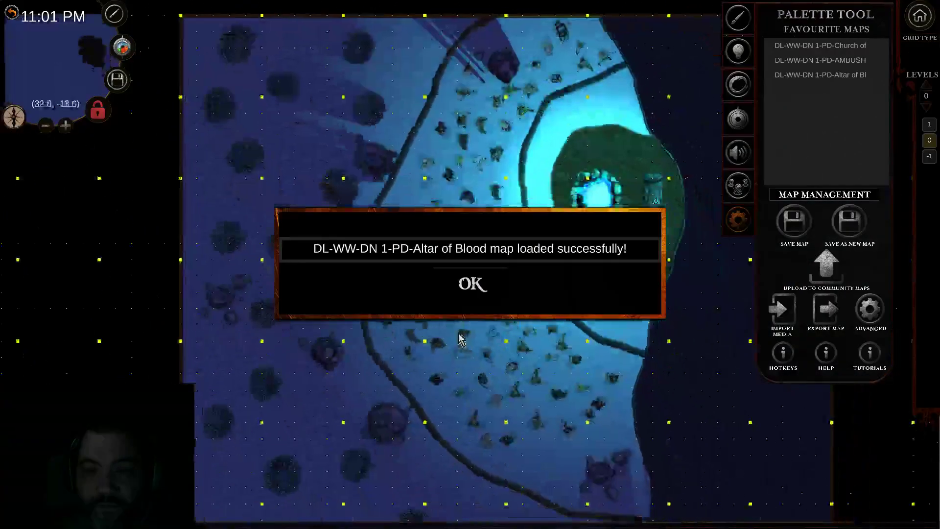
{"action": "left_click", "coordinate": [468, 288]}
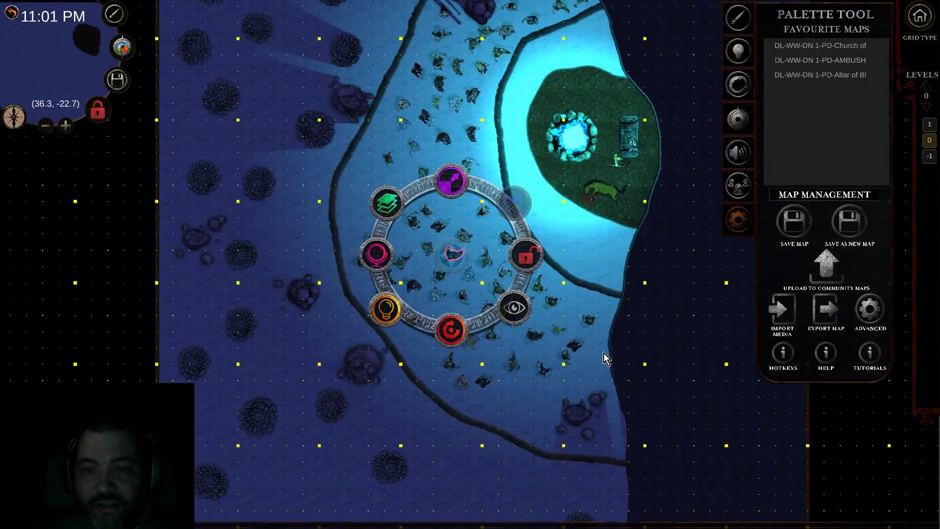
{"action": "left_click", "coordinate": [648, 275]}
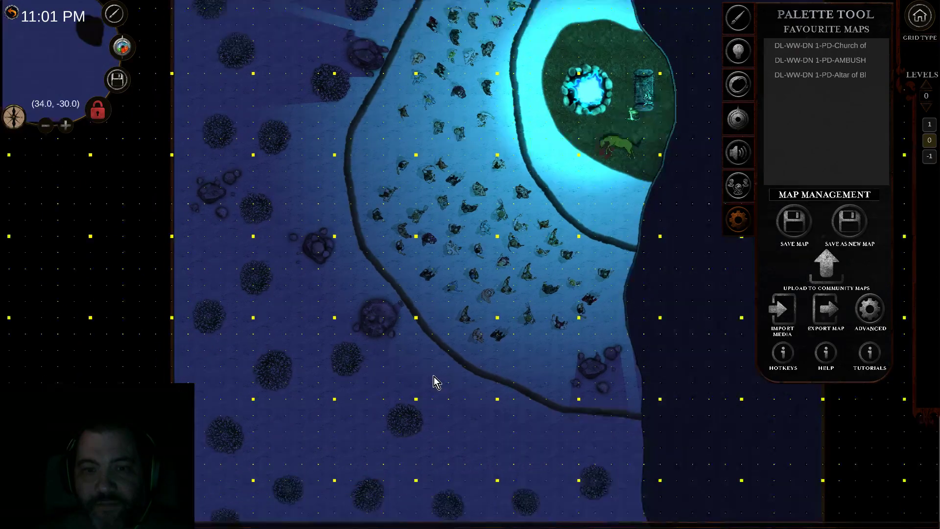
{"action": "key", "text": "Down"}
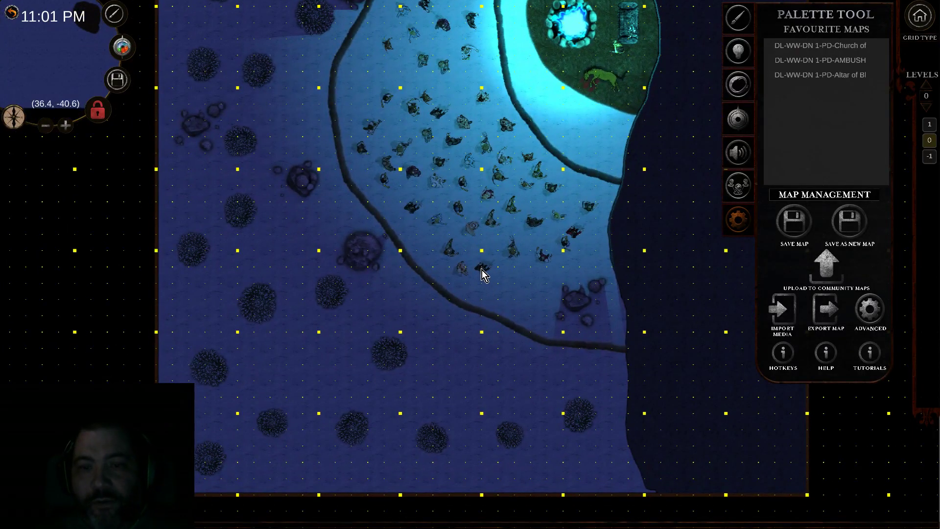
{"action": "right_click", "coordinate": [482, 269]}
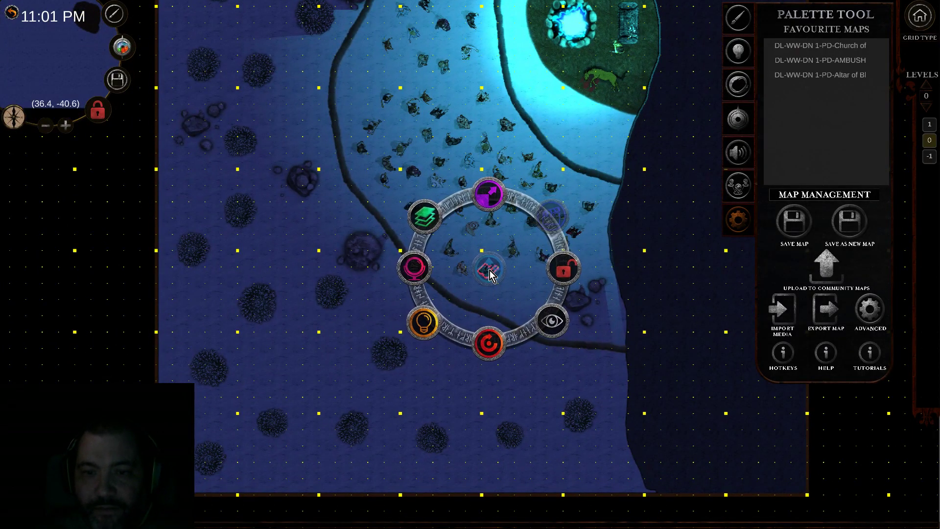
{"action": "left_click", "coordinate": [625, 382]}
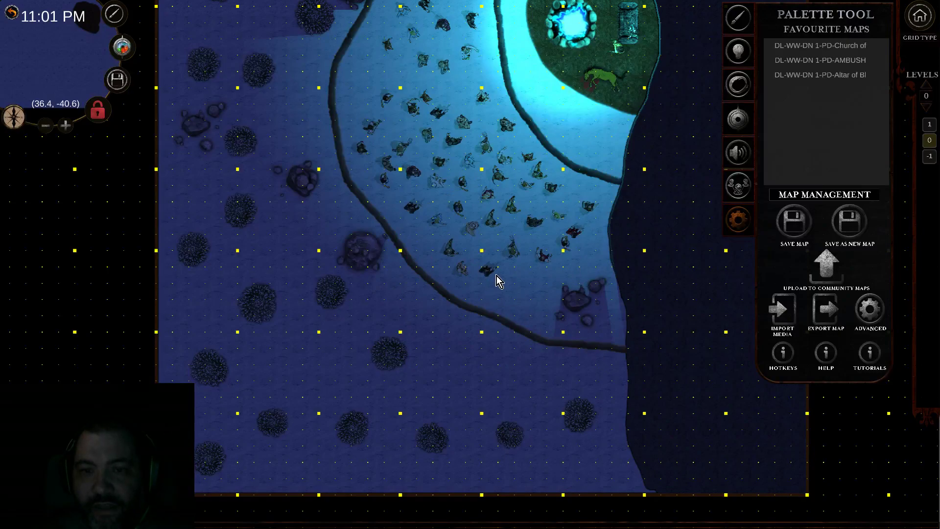
Load the favourite map DL-WW-DN 1-PD-AMBUSH, discarding unsaved changes, and open and cancel the naming prompt for saving it as a new map.
{"action": "scroll", "coordinate": [494, 292], "scroll_direction": "up", "scroll_amount": 1}
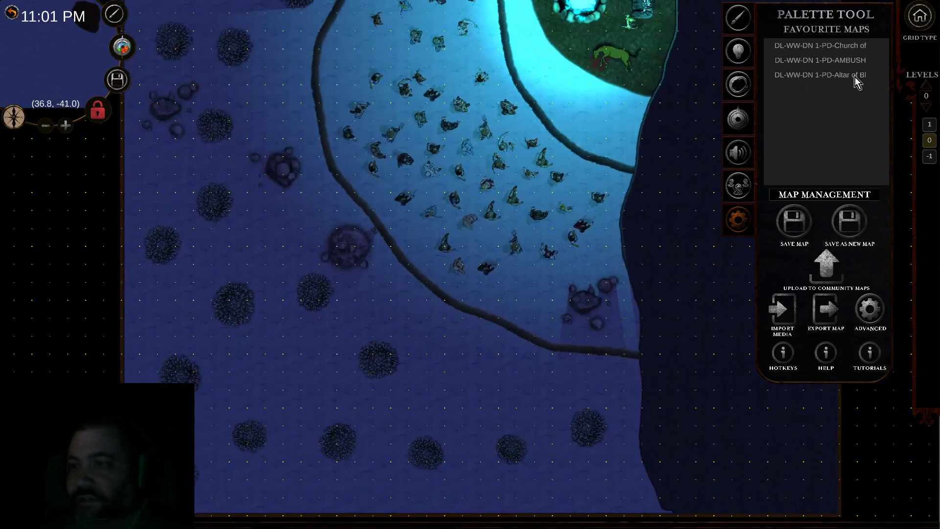
{"action": "left_click", "coordinate": [842, 62]}
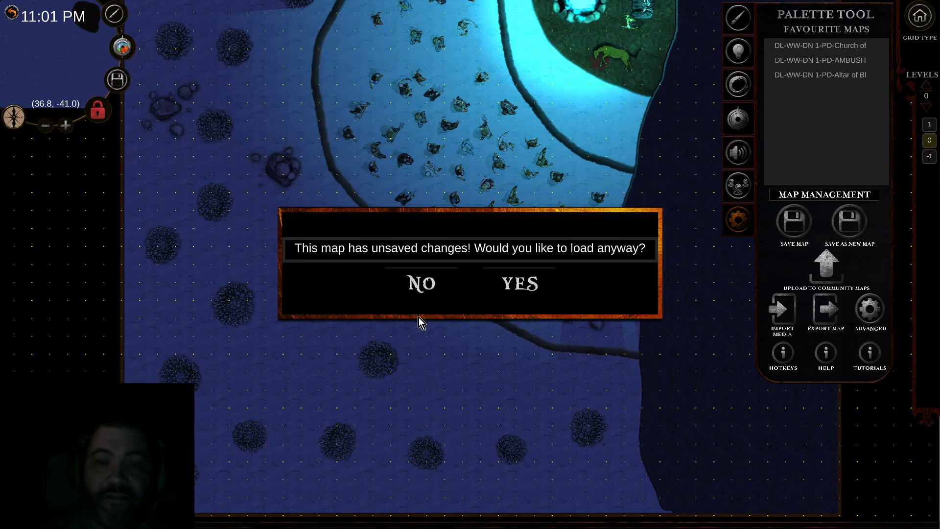
{"action": "left_click", "coordinate": [525, 280]}
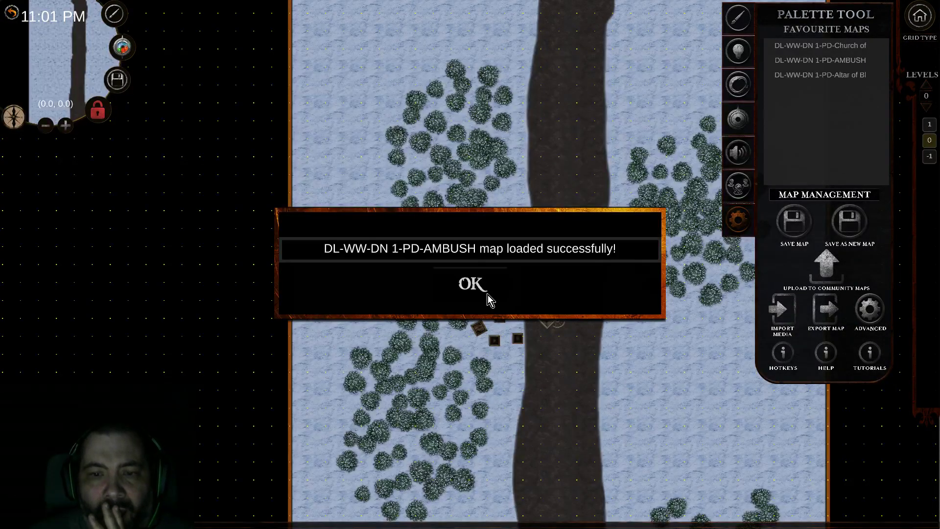
{"action": "left_click", "coordinate": [472, 285]}
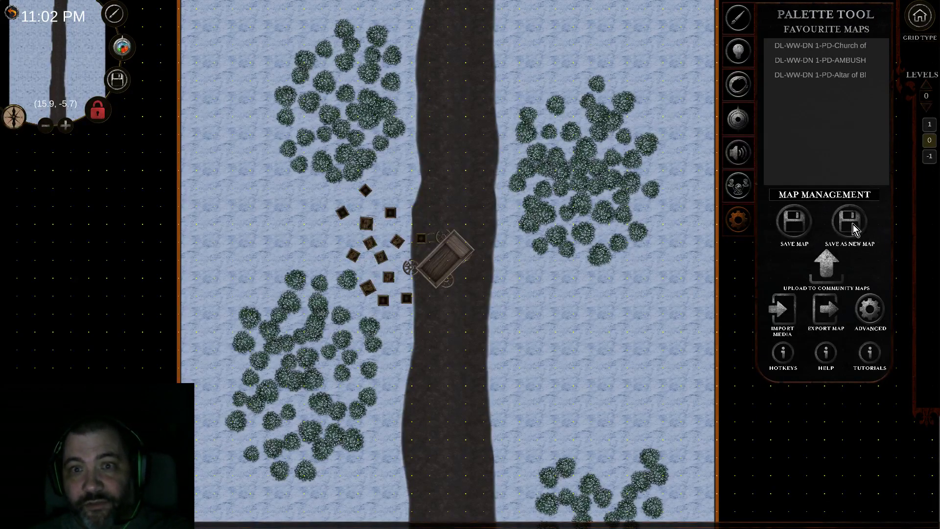
{"action": "left_click", "coordinate": [855, 228]}
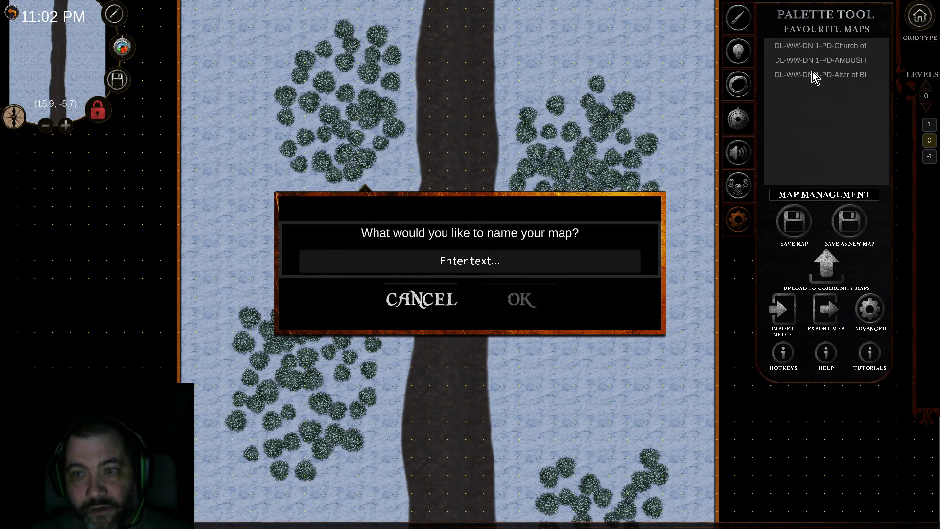
{"action": "left_click", "coordinate": [443, 297]}
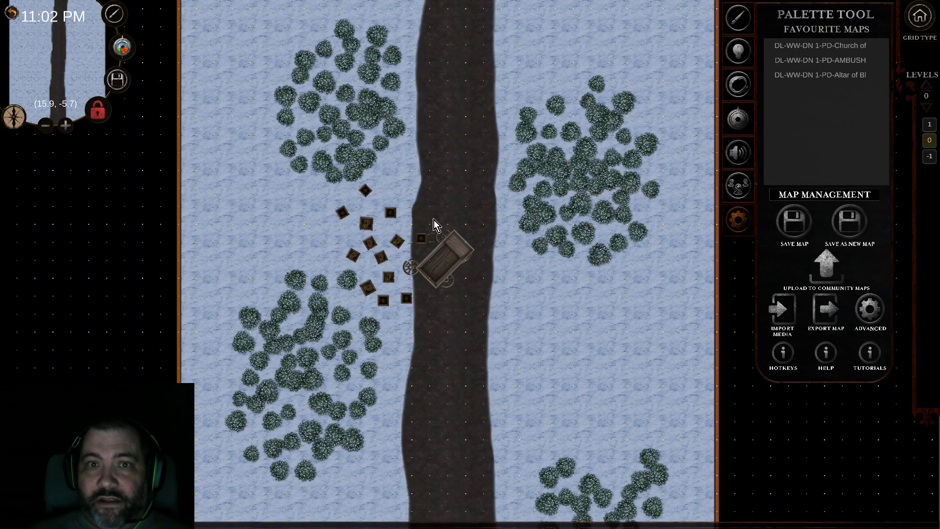
In map management, remove the three 01 Perdition's Daughter maps from the favourites, collapse the Deadlands Weird West folders and select the Maps folder.
{"action": "left_click", "coordinate": [827, 198]}
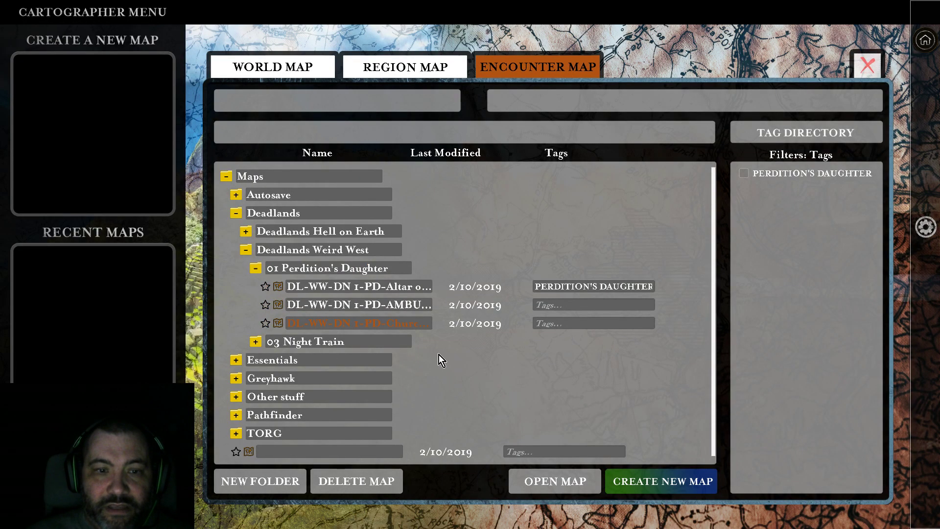
{"action": "left_click", "coordinate": [256, 268]}
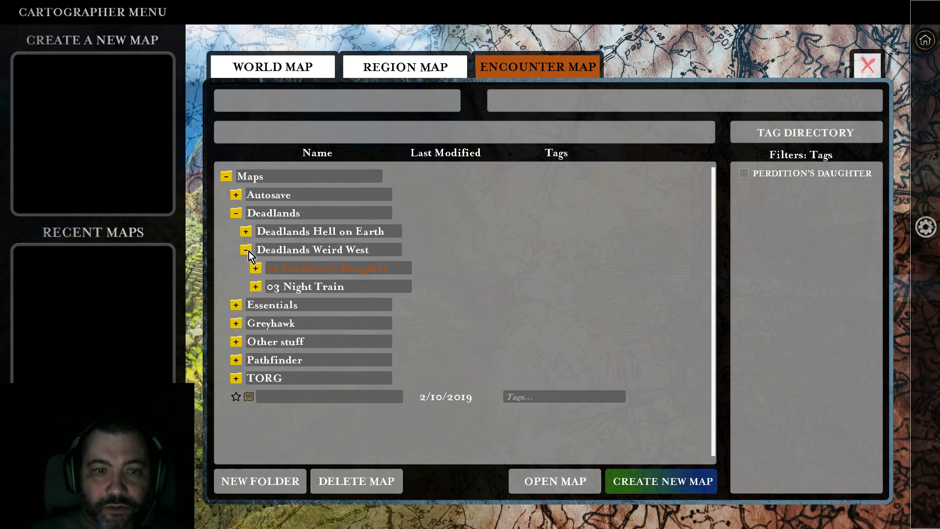
{"action": "left_click", "coordinate": [246, 250]}
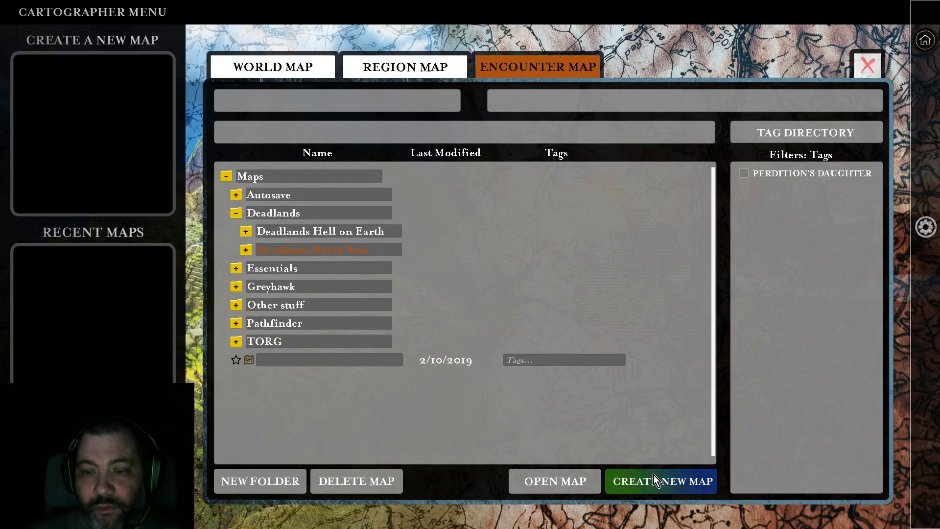
{"action": "left_click", "coordinate": [261, 178]}
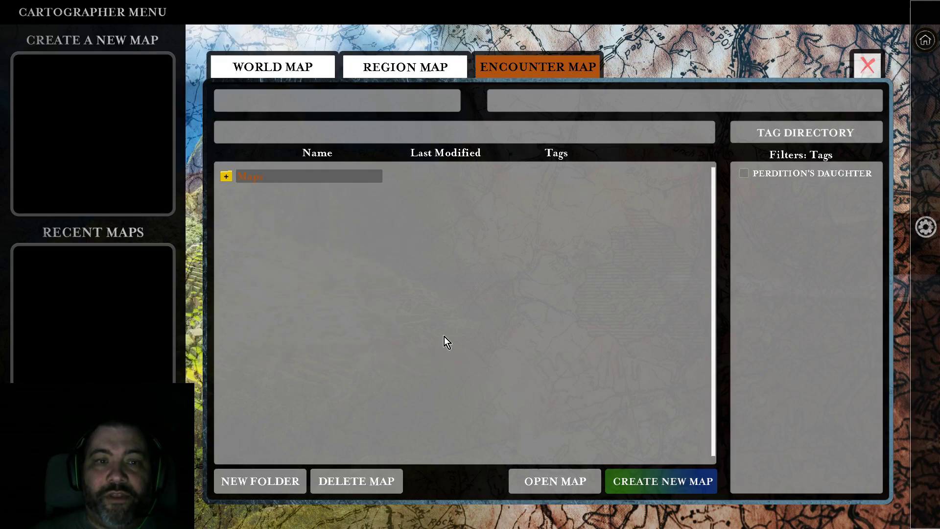
{"action": "left_click", "coordinate": [226, 178]}
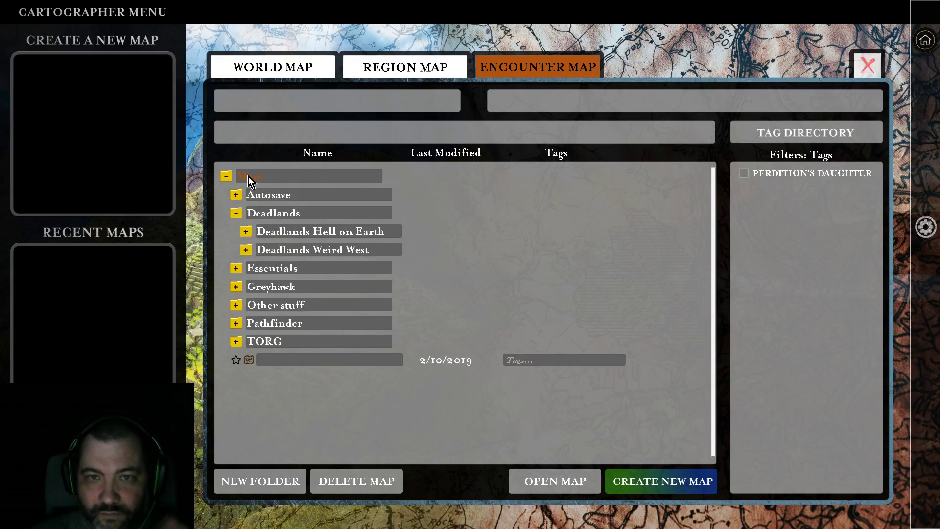
Create a new encounter map named Tips & tricks in the Maps folder, mark it as a favourite and close map management.
{"action": "left_click", "coordinate": [660, 482]}
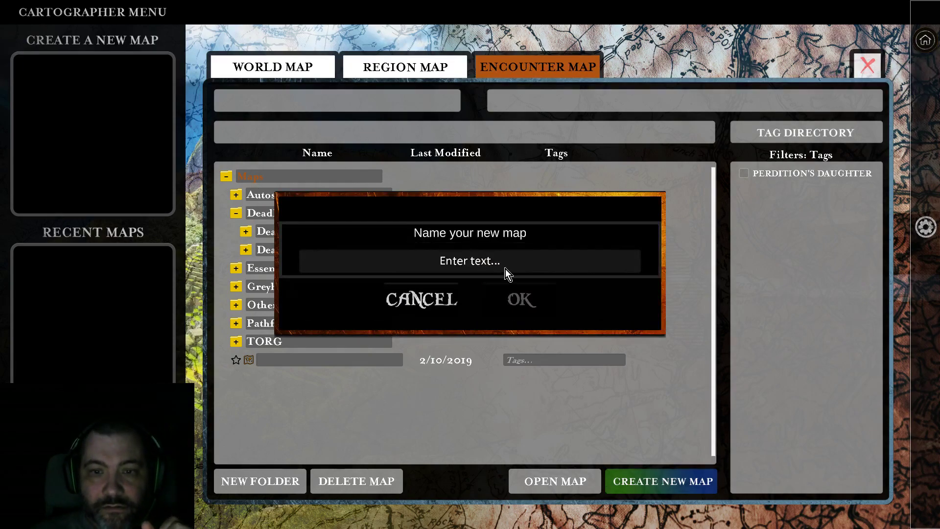
{"action": "type", "text": "Tip"}
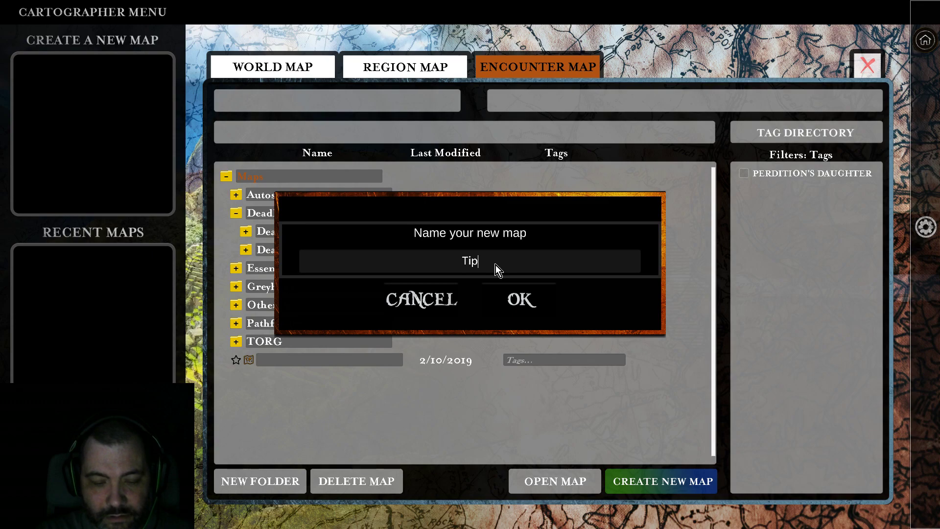
{"action": "type", "text": "s & tricks"}
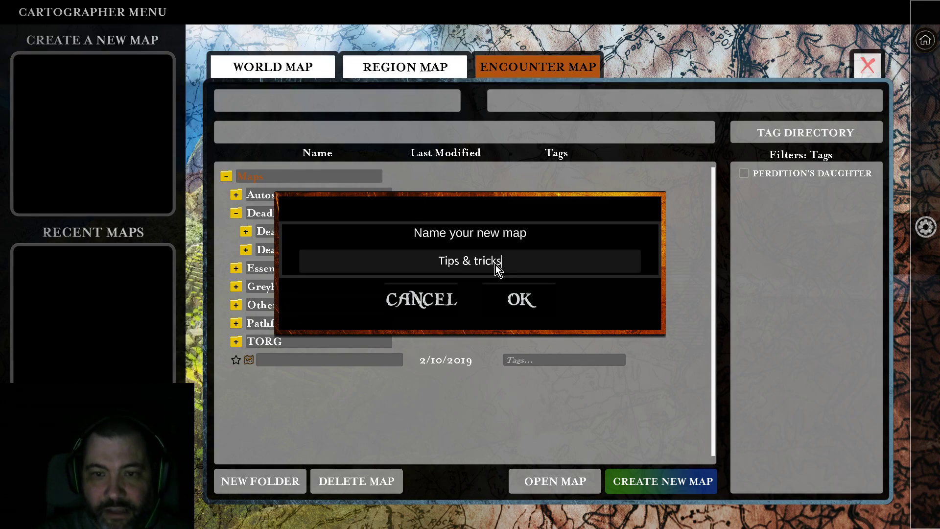
{"action": "left_click", "coordinate": [520, 301]}
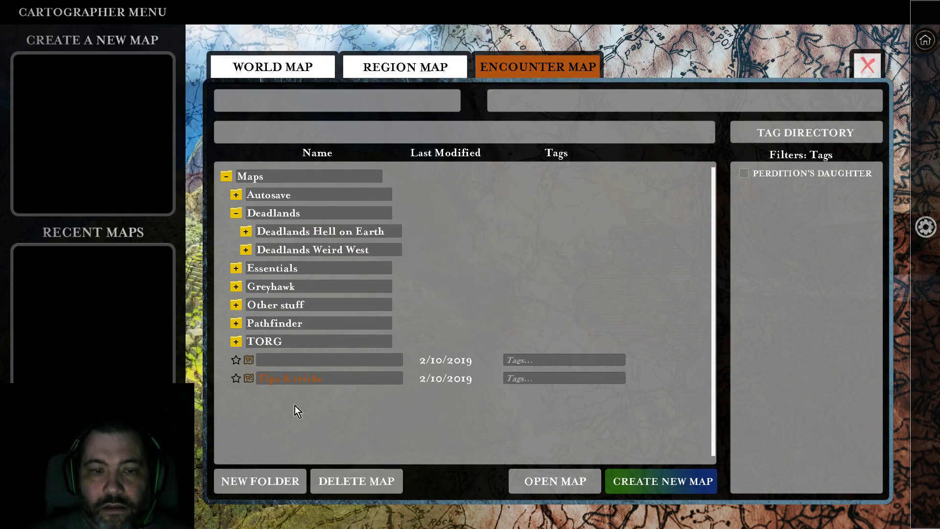
{"action": "left_click", "coordinate": [237, 378]}
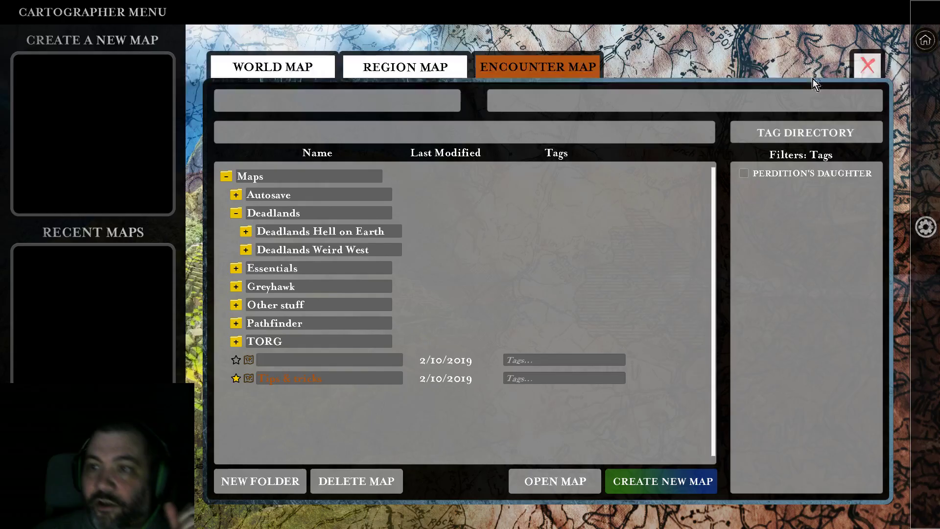
{"action": "left_click", "coordinate": [863, 66]}
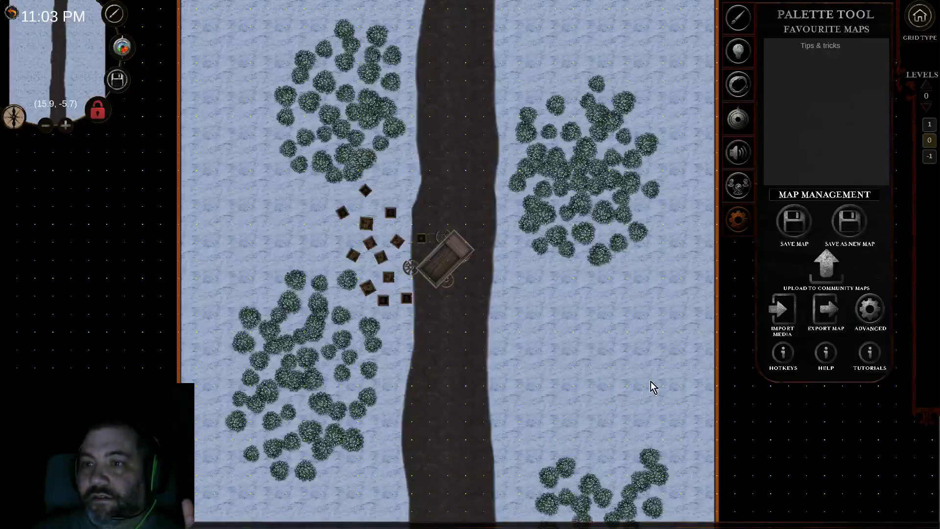
Load the new Tips & tricks map from the favourite maps.
{"action": "left_click", "coordinate": [821, 46]}
{"action": "left_click", "coordinate": [476, 283]}
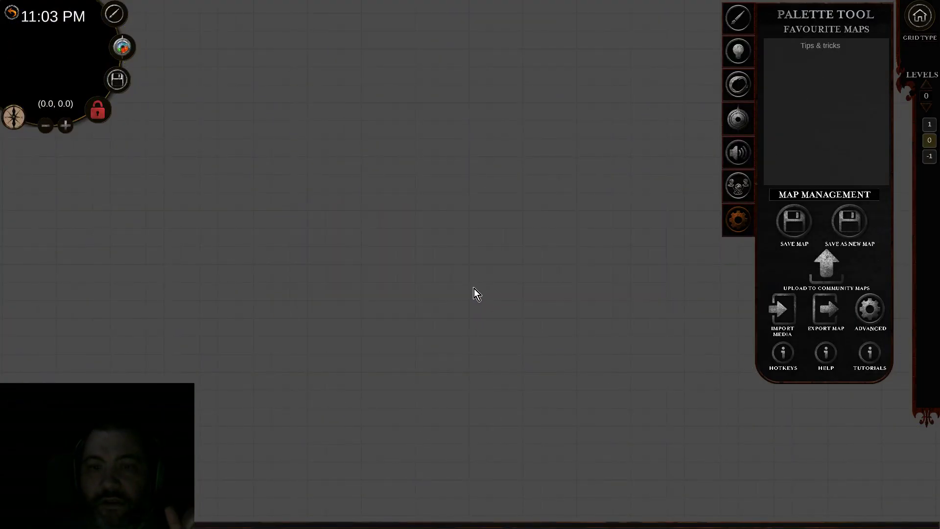
{"action": "scroll", "coordinate": [482, 282], "scroll_direction": "up", "scroll_amount": 2}
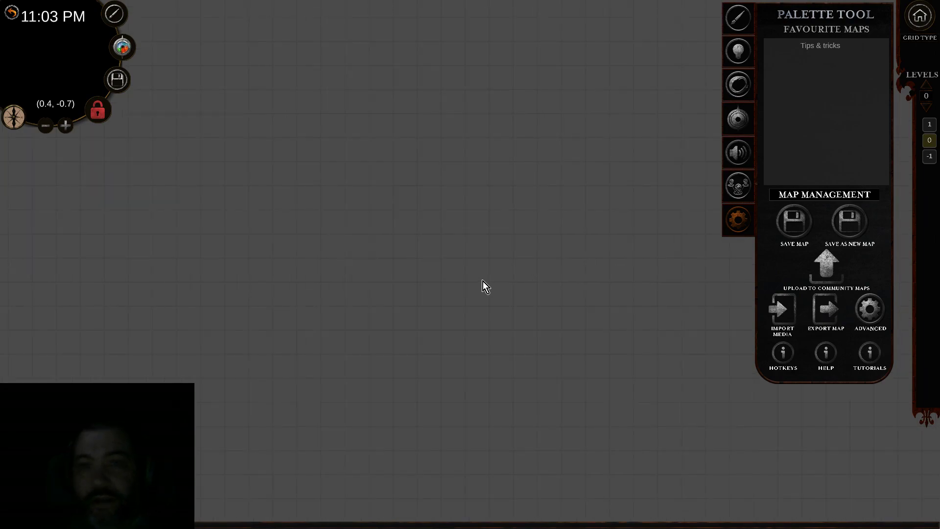
{"action": "scroll", "coordinate": [483, 286], "scroll_direction": "down", "scroll_amount": 2}
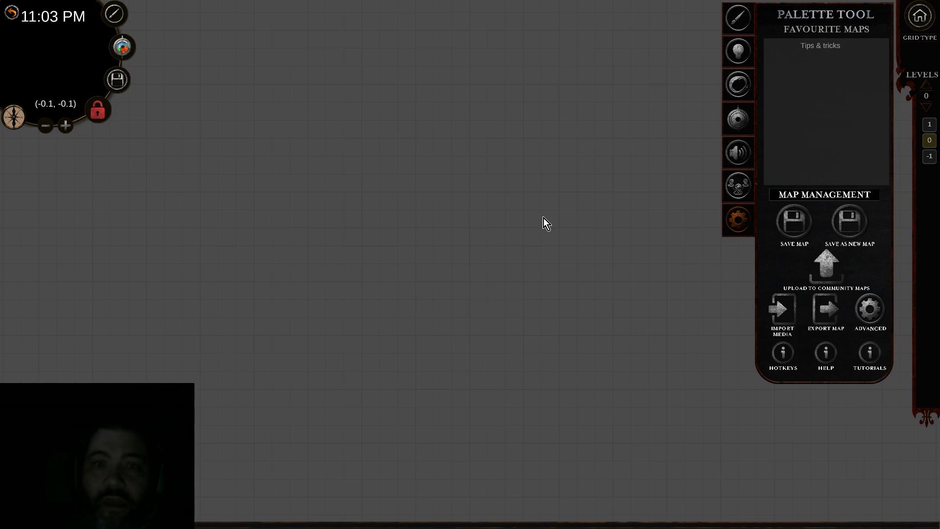
Import the media file Below Kenabres.jpg from the Pictures folder and select the placed image.
{"action": "left_click", "coordinate": [786, 316]}
{"action": "left_click", "coordinate": [304, 235]}
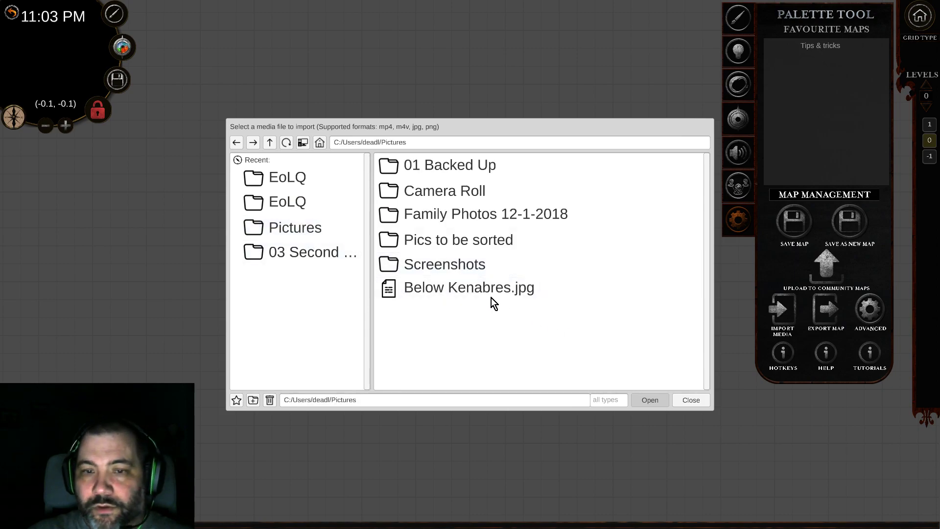
{"action": "left_click", "coordinate": [480, 292]}
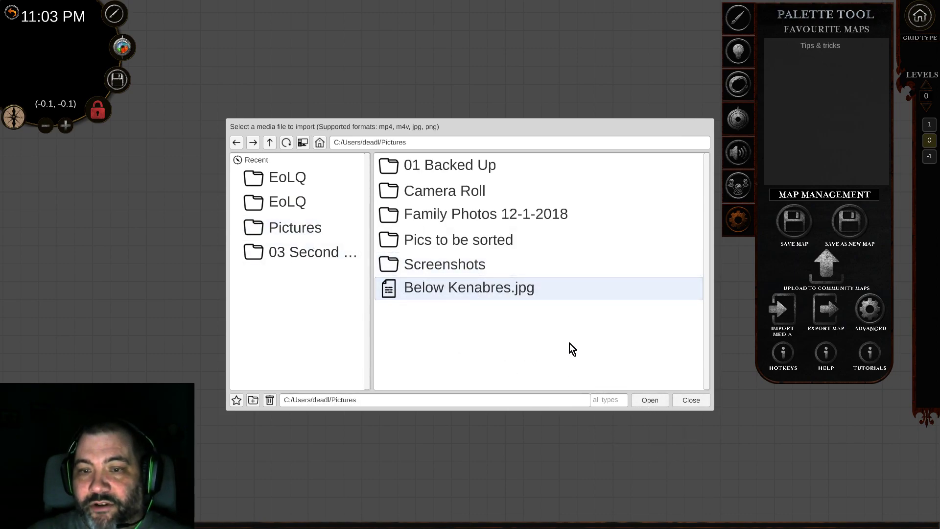
{"action": "left_click", "coordinate": [646, 404]}
{"action": "left_click", "coordinate": [489, 274]}
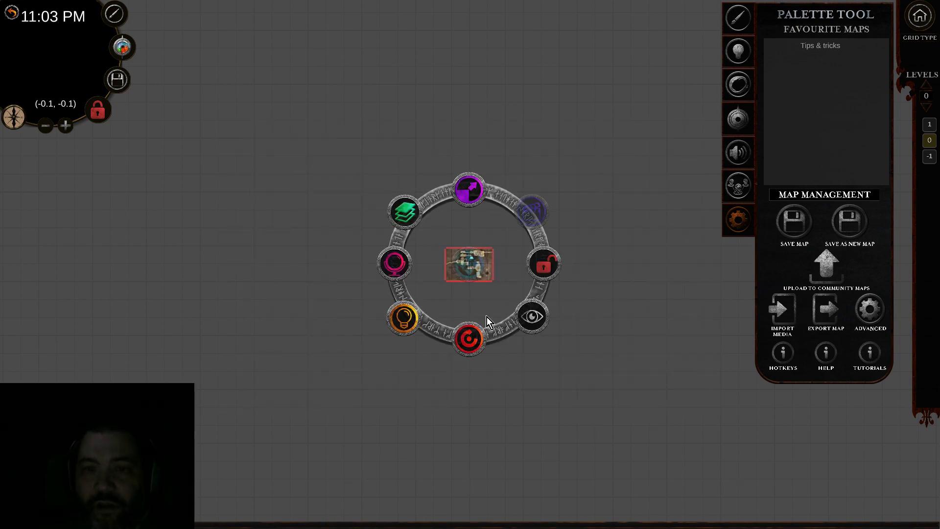
Scale the imported dungeon image up until it covers most of the visible map area.
{"action": "left_click_drag", "start_coordinate": [469, 189], "coordinate": [530, 216]}
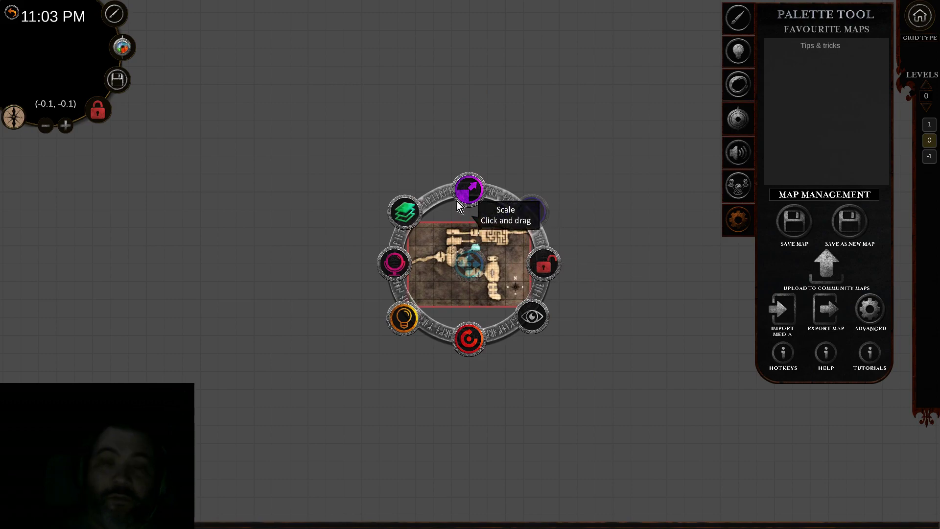
{"action": "left_click_drag", "start_coordinate": [466, 195], "coordinate": [462, 93]}
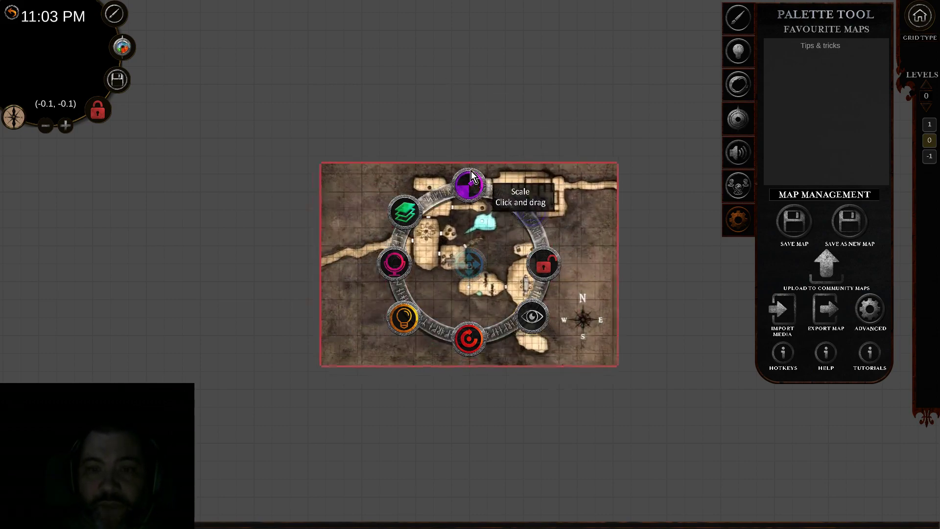
{"action": "mouse_move", "coordinate": [471, 188]}
{"action": "left_mouse_down"}
{"action": "mouse_move", "coordinate": [498, 178]}
{"action": "mouse_move", "coordinate": [473, 181]}
{"action": "left_mouse_up"}
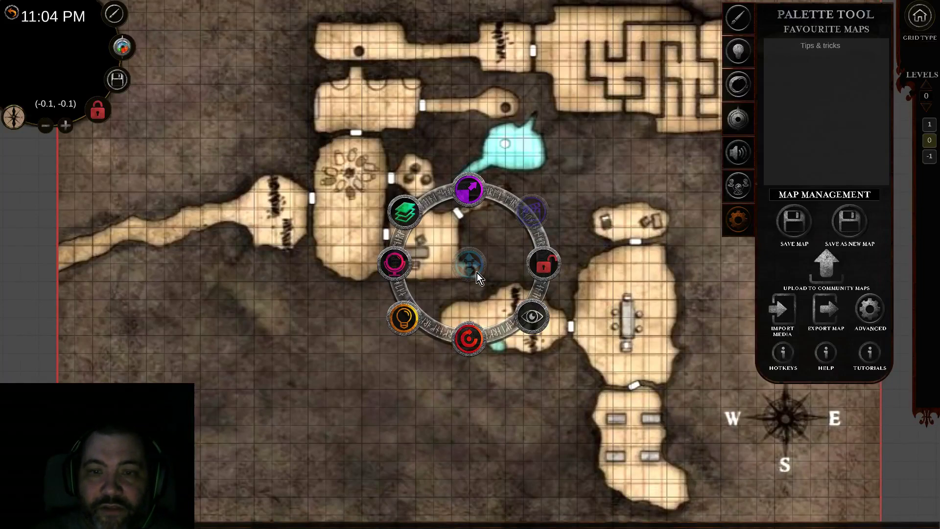
Shift the enlarged dungeon image slightly to bring its printed squares closer to the map grid.
{"action": "left_click_drag", "start_coordinate": [510, 248], "coordinate": [515, 265]}
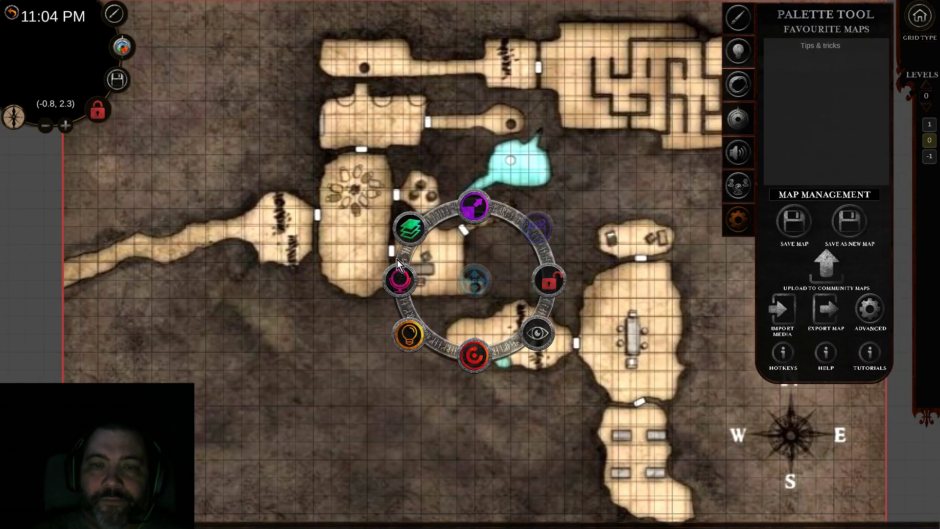
{"action": "scroll", "coordinate": [587, 232], "scroll_direction": "down", "scroll_amount": 3}
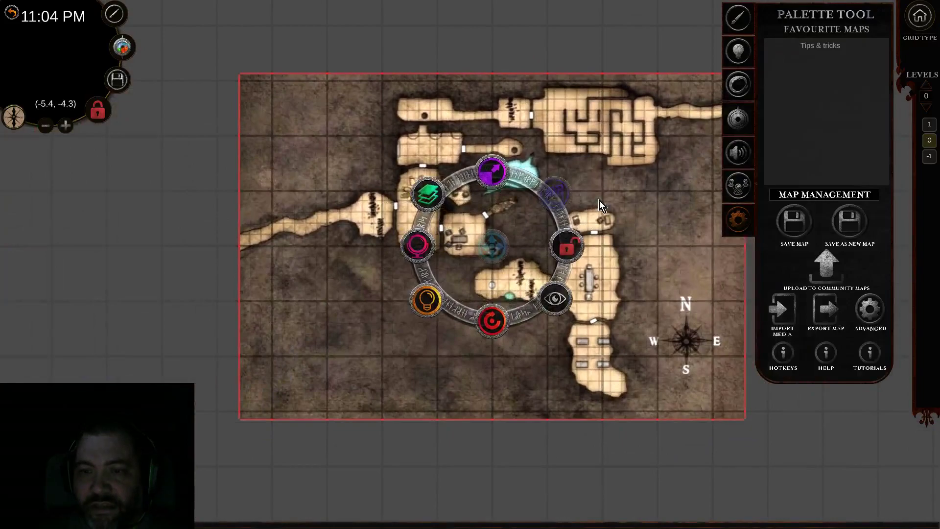
{"action": "scroll", "coordinate": [512, 263], "scroll_direction": "up", "scroll_amount": 2}
{"action": "scroll", "coordinate": [519, 245], "scroll_direction": "up", "scroll_amount": 3}
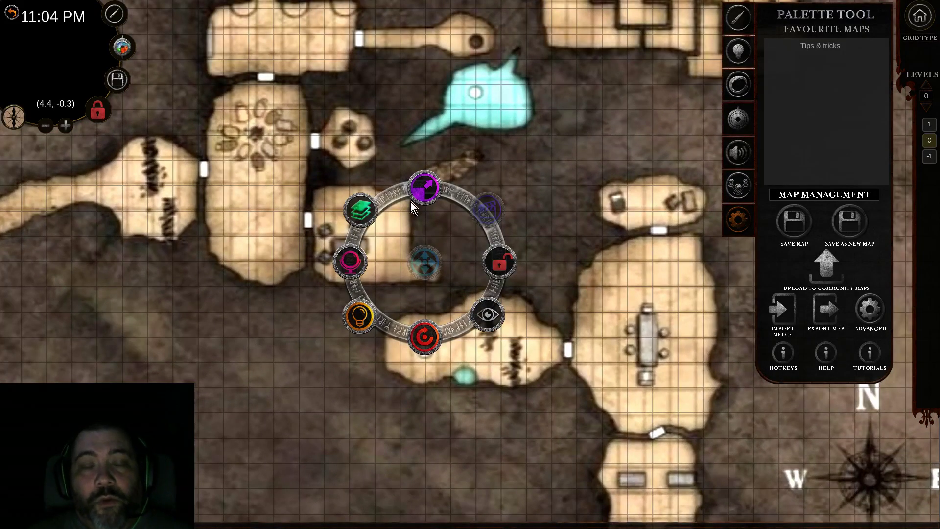
{"action": "mouse_move", "coordinate": [422, 263]}
{"action": "left_mouse_down"}
{"action": "mouse_move", "coordinate": [399, 257]}
{"action": "mouse_move", "coordinate": [412, 263]}
{"action": "left_mouse_up"}
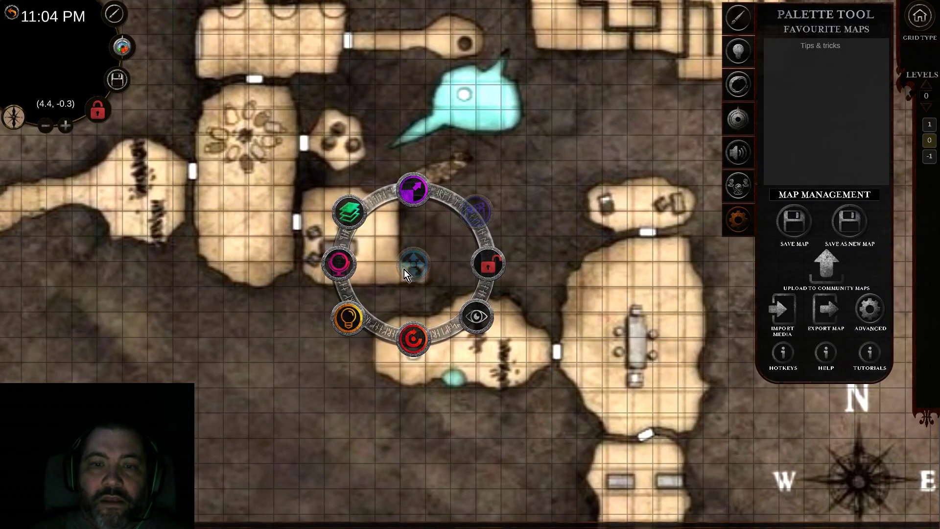
{"action": "left_click_drag", "start_coordinate": [410, 281], "coordinate": [422, 255]}
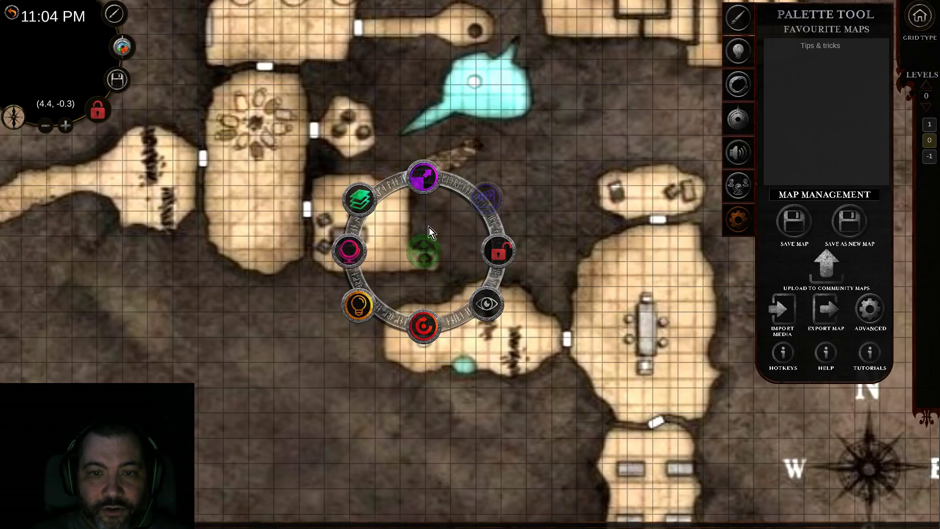
Move the dungeon image's pivot point into the room with the table and fine-tune its position on a printed grid intersection.
{"action": "left_click_drag", "start_coordinate": [422, 254], "coordinate": [385, 250]}
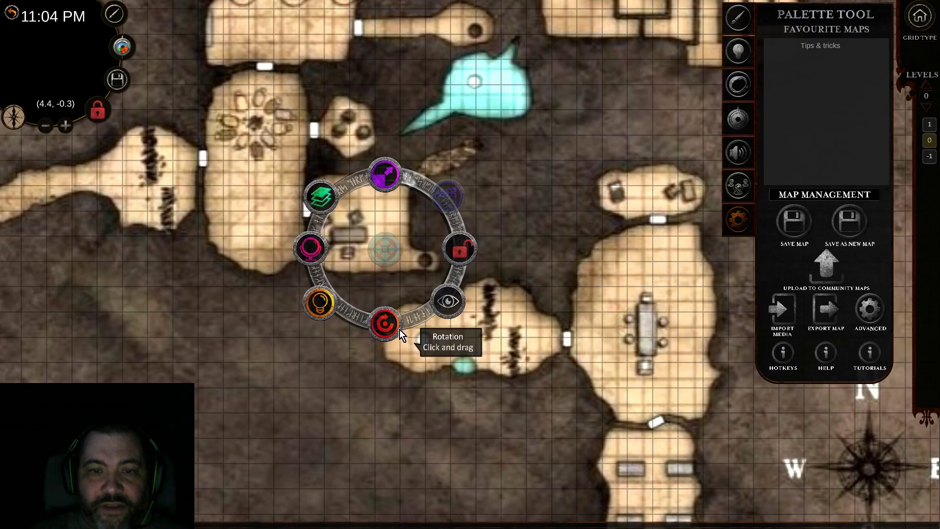
{"action": "scroll", "coordinate": [373, 233], "scroll_direction": "up", "scroll_amount": 5}
{"action": "scroll", "coordinate": [545, 308], "scroll_direction": "up", "scroll_amount": 2}
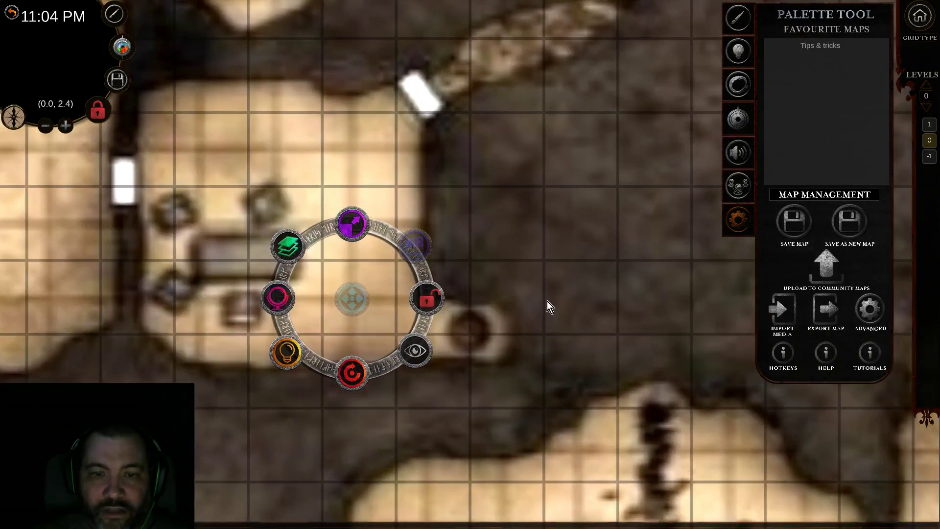
{"action": "left_click_drag", "start_coordinate": [545, 309], "coordinate": [565, 225]}
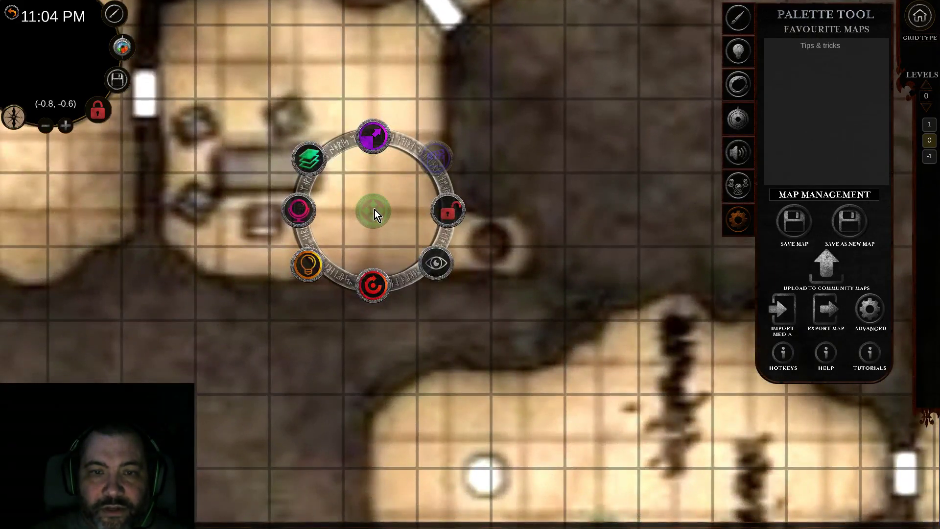
{"action": "left_click_drag", "start_coordinate": [374, 209], "coordinate": [374, 209]}
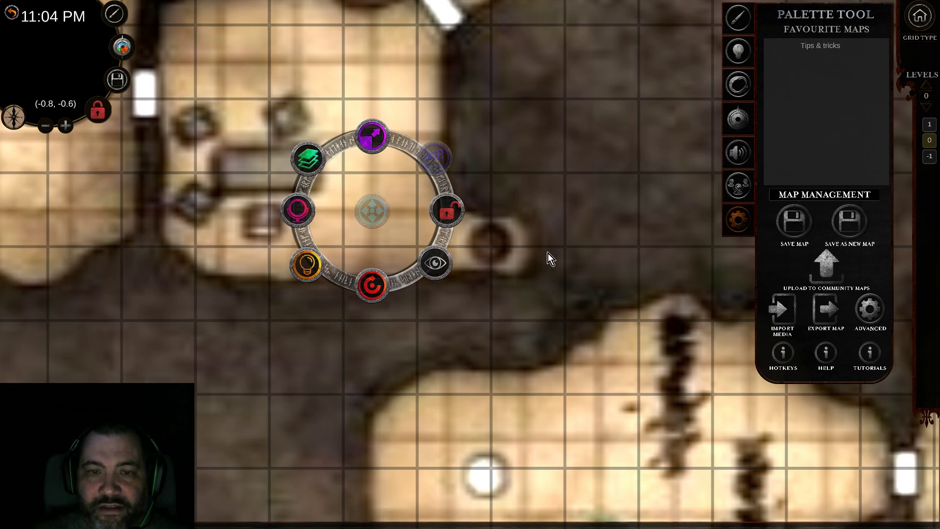
Shift the dungeon image slightly to line it up with the map grid around the table room, and deselect it.
{"action": "scroll", "coordinate": [548, 254], "scroll_direction": "down", "scroll_amount": 3}
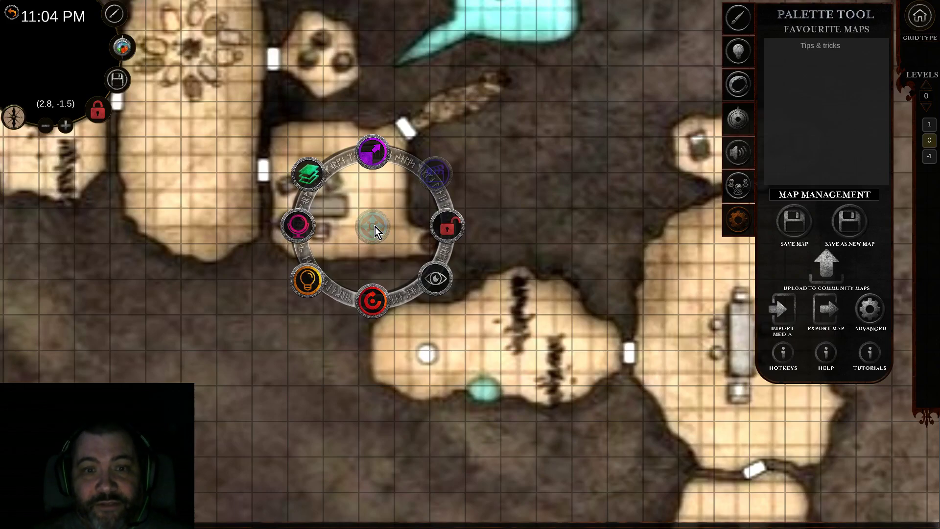
{"action": "left_click_drag", "start_coordinate": [375, 227], "coordinate": [360, 243]}
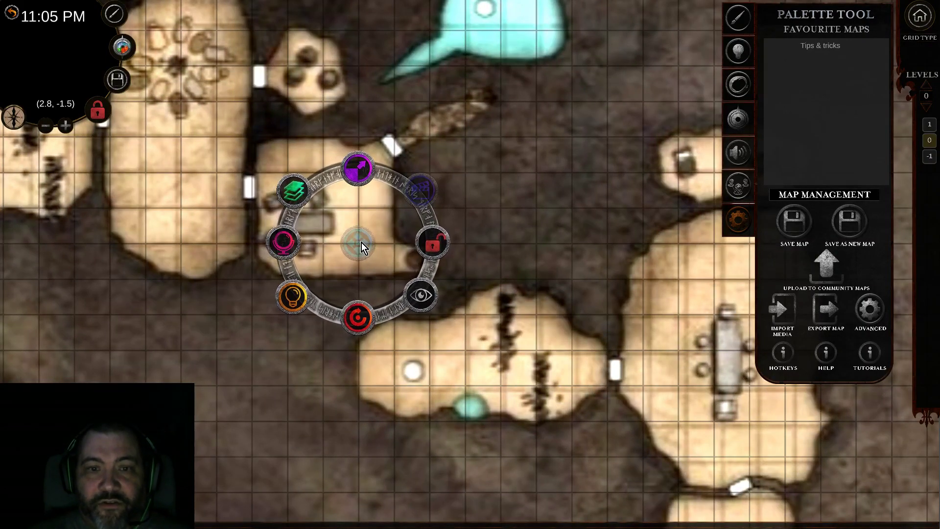
{"action": "left_click", "coordinate": [509, 330]}
{"action": "left_click_drag", "start_coordinate": [504, 299], "coordinate": [499, 322]}
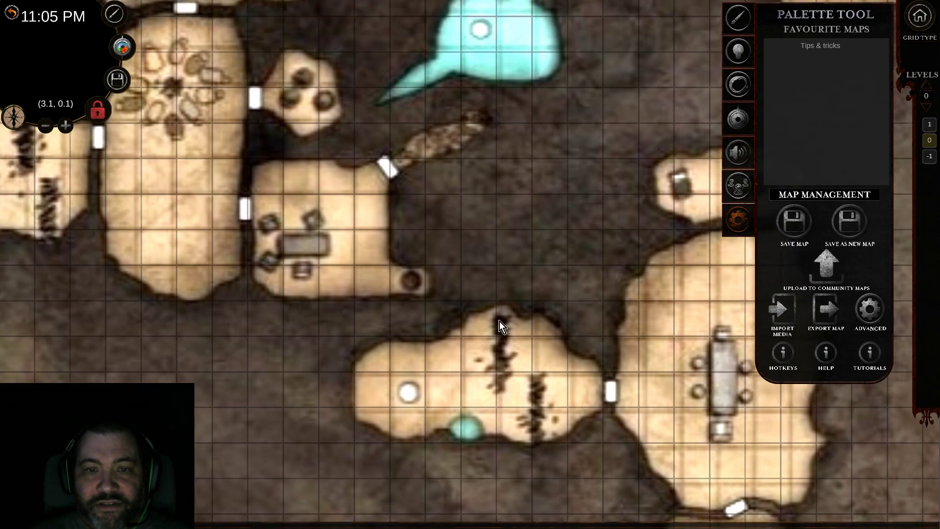
Select the dungeon image at the table room and scale it down slightly.
{"action": "left_click_drag", "start_coordinate": [501, 274], "coordinate": [649, 292]}
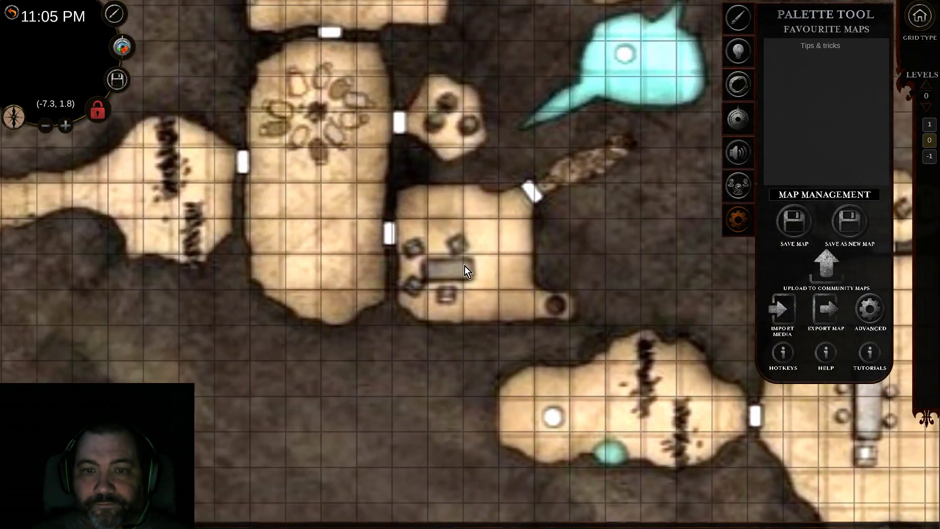
{"action": "left_click", "coordinate": [464, 267]}
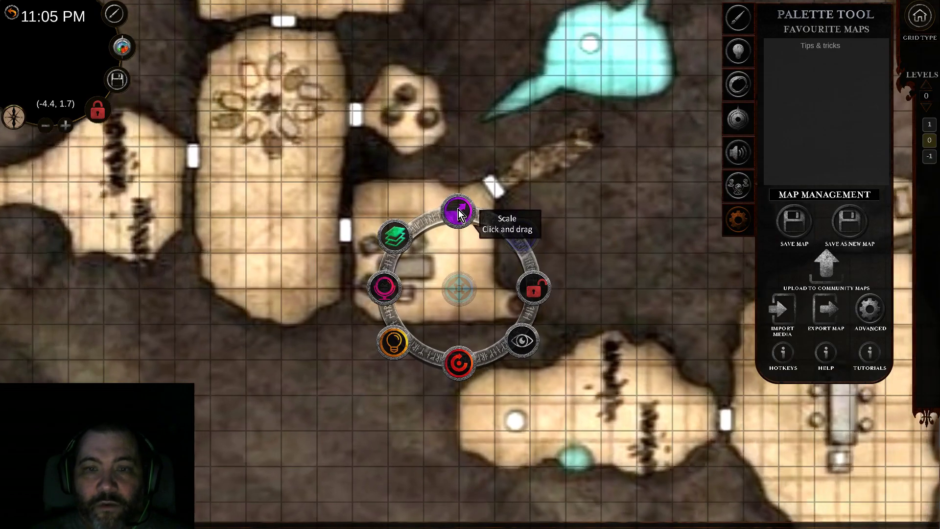
{"action": "left_click_drag", "start_coordinate": [458, 209], "coordinate": [455, 215]}
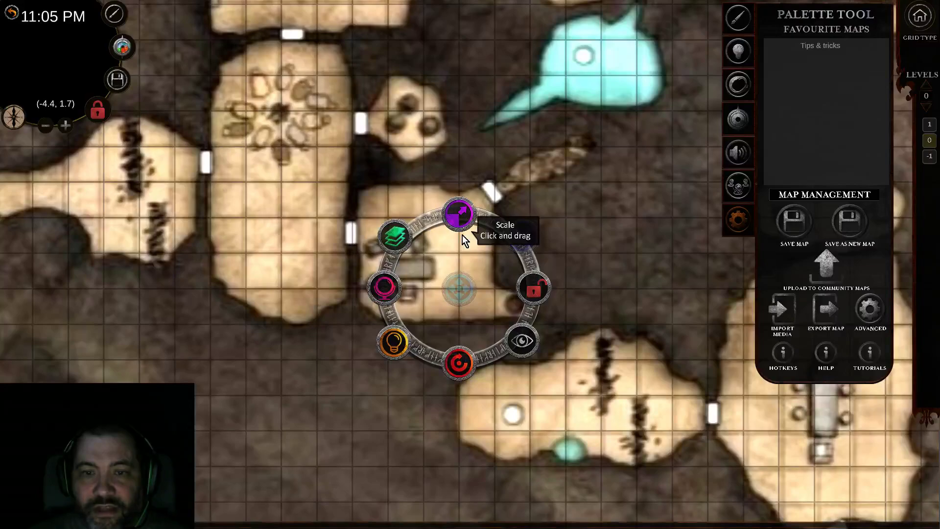
Reposition the dungeon image in small moves until the printed squares in the table room line up with the map grid.
{"action": "scroll", "coordinate": [469, 333], "scroll_direction": "up", "scroll_amount": 3}
{"action": "scroll", "coordinate": [474, 329], "scroll_direction": "up", "scroll_amount": 3}
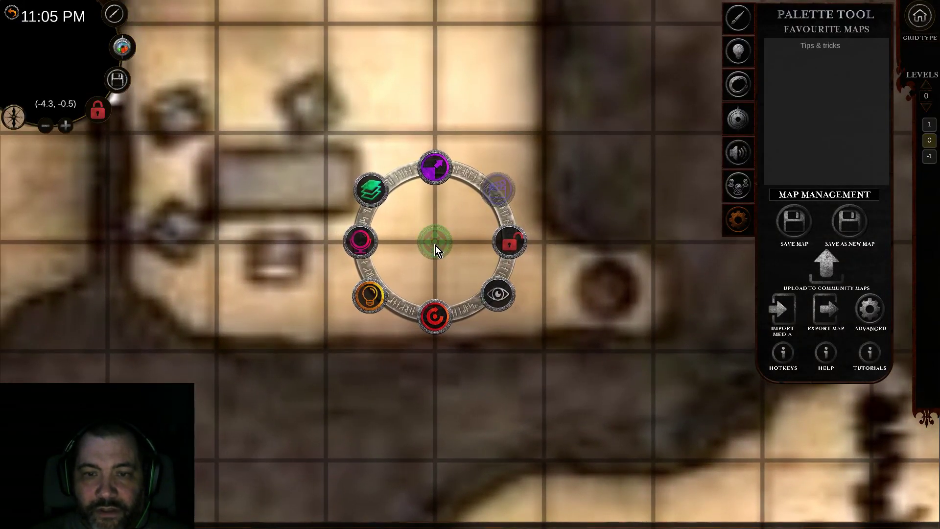
{"action": "left_click_drag", "start_coordinate": [436, 245], "coordinate": [466, 224]}
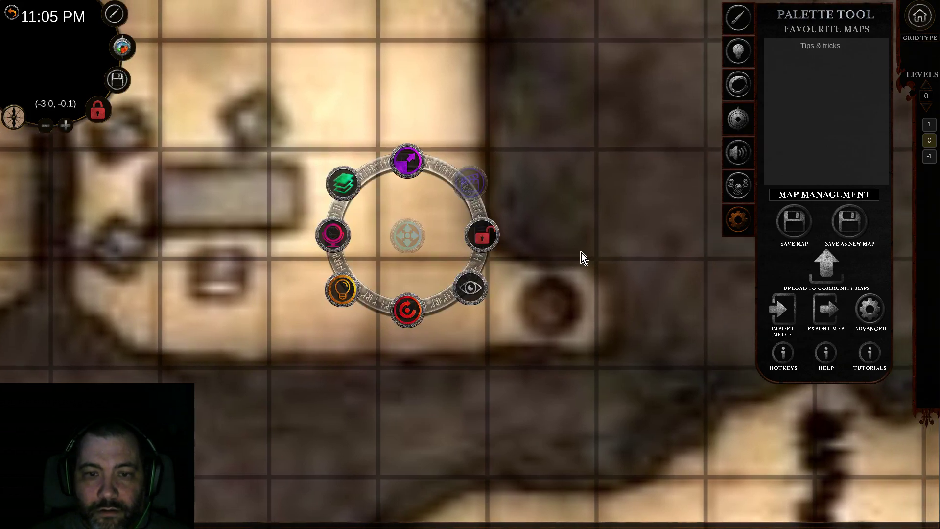
{"action": "left_click_drag", "start_coordinate": [413, 237], "coordinate": [462, 210]}
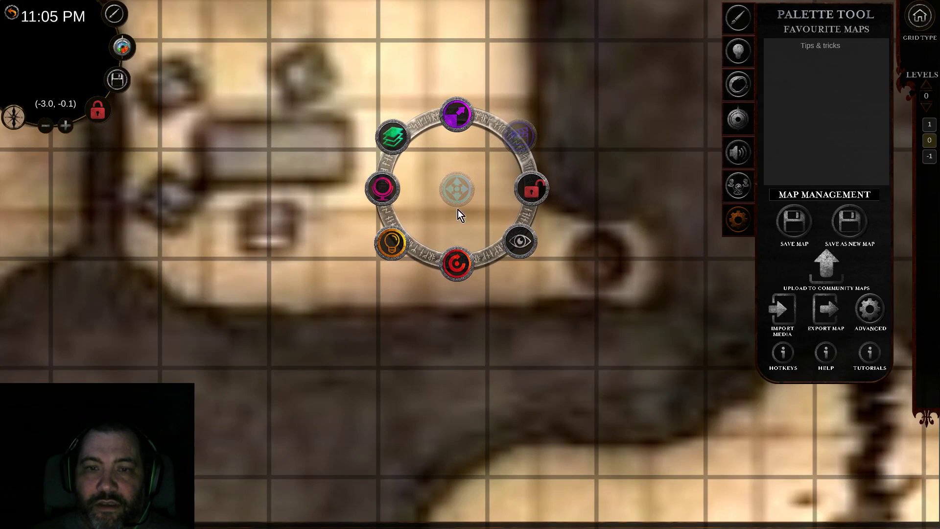
{"action": "scroll", "coordinate": [453, 230], "scroll_direction": "up", "scroll_amount": 2}
{"action": "scroll", "coordinate": [483, 204], "scroll_direction": "up", "scroll_amount": 2}
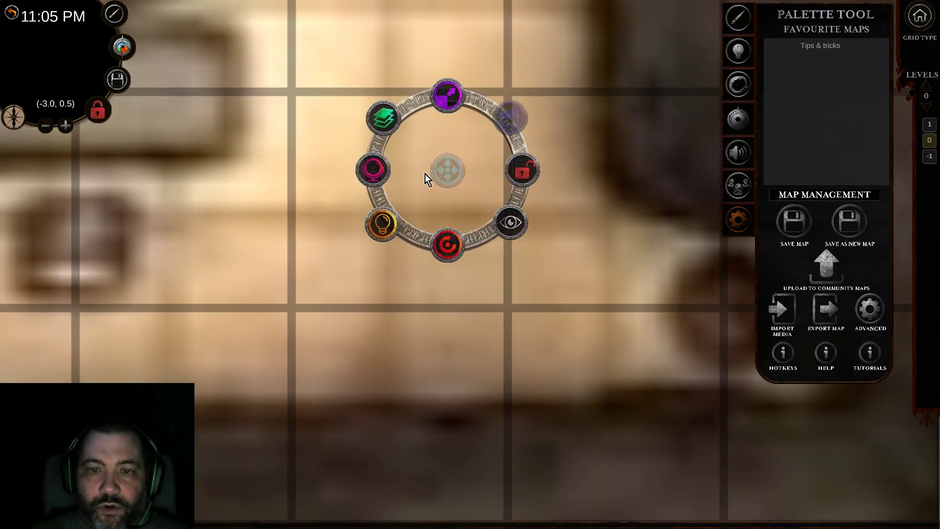
{"action": "left_click_drag", "start_coordinate": [453, 169], "coordinate": [396, 213]}
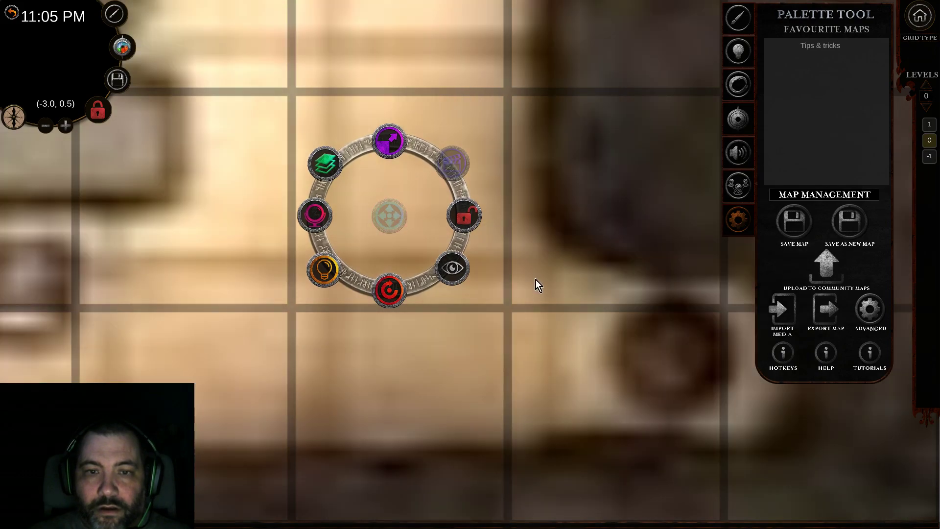
{"action": "left_click_drag", "start_coordinate": [536, 280], "coordinate": [560, 248]}
{"action": "left_click_drag", "start_coordinate": [416, 177], "coordinate": [320, 268]}
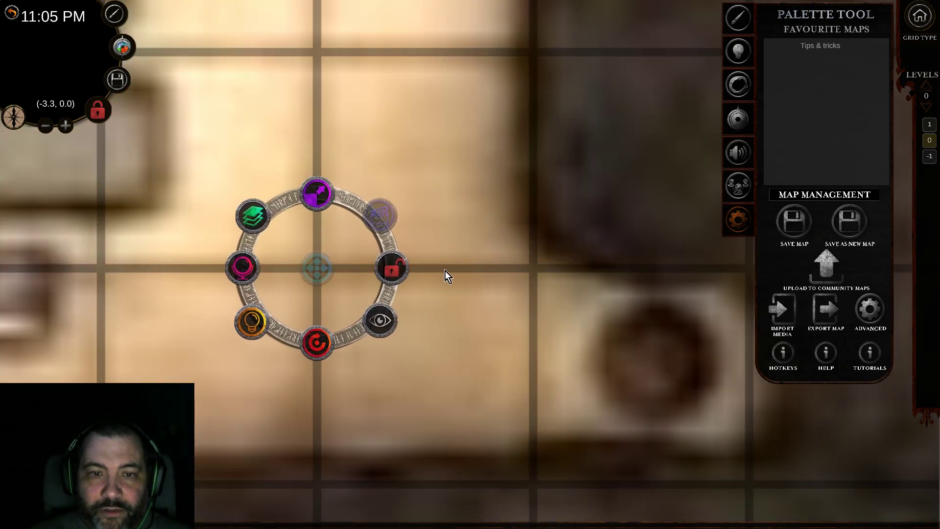
Scale the dungeon image up very slightly to match the grid in the farther rooms, and deselect it.
{"action": "scroll", "coordinate": [485, 264], "scroll_direction": "down", "scroll_amount": 5}
{"action": "scroll", "coordinate": [593, 227], "scroll_direction": "down", "scroll_amount": 5}
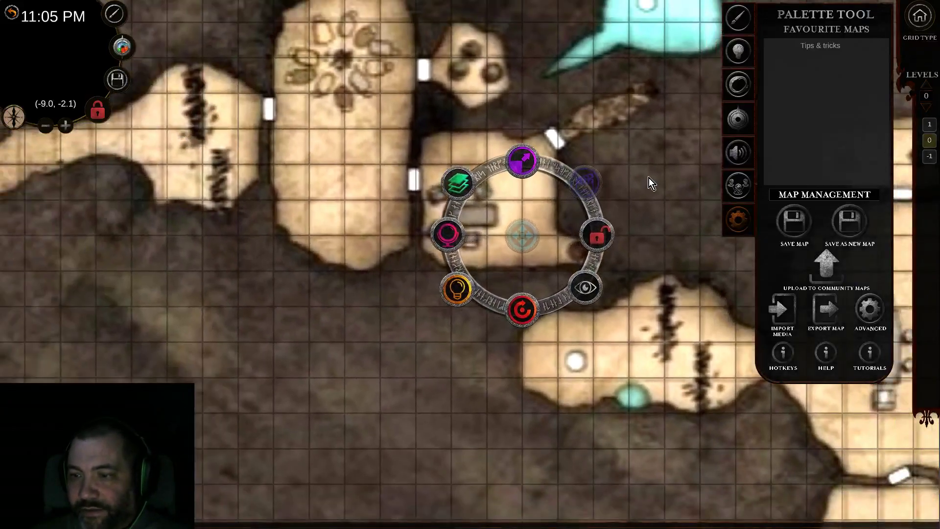
{"action": "left_click_drag", "start_coordinate": [649, 180], "coordinate": [477, 193]}
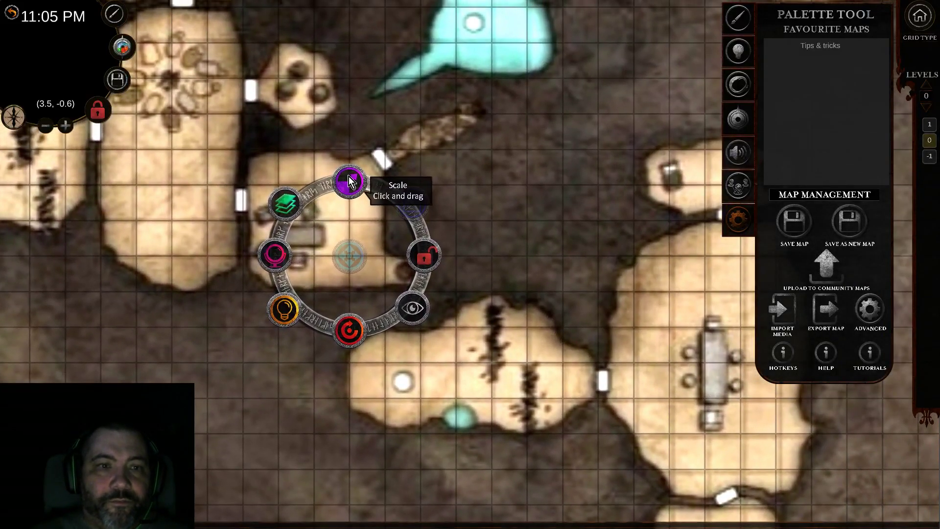
{"action": "left_click_drag", "start_coordinate": [348, 176], "coordinate": [345, 176]}
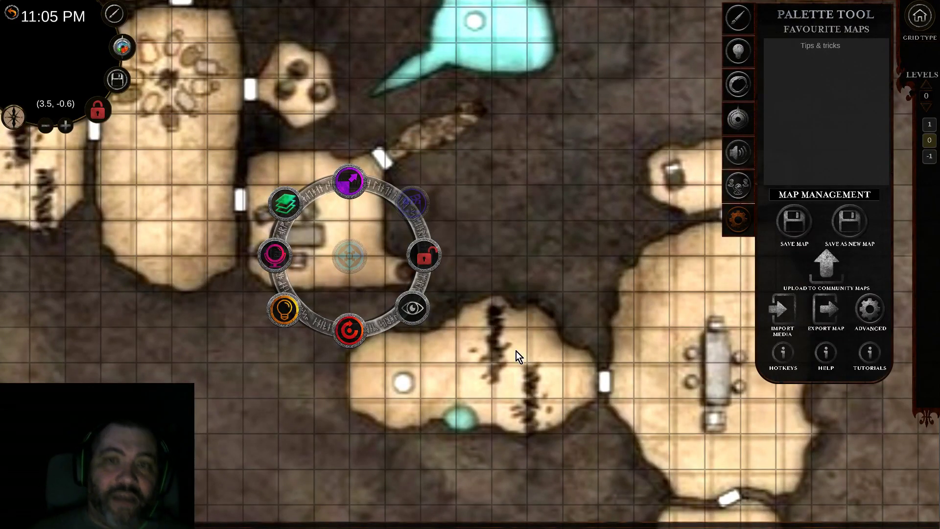
{"action": "left_click", "coordinate": [524, 235]}
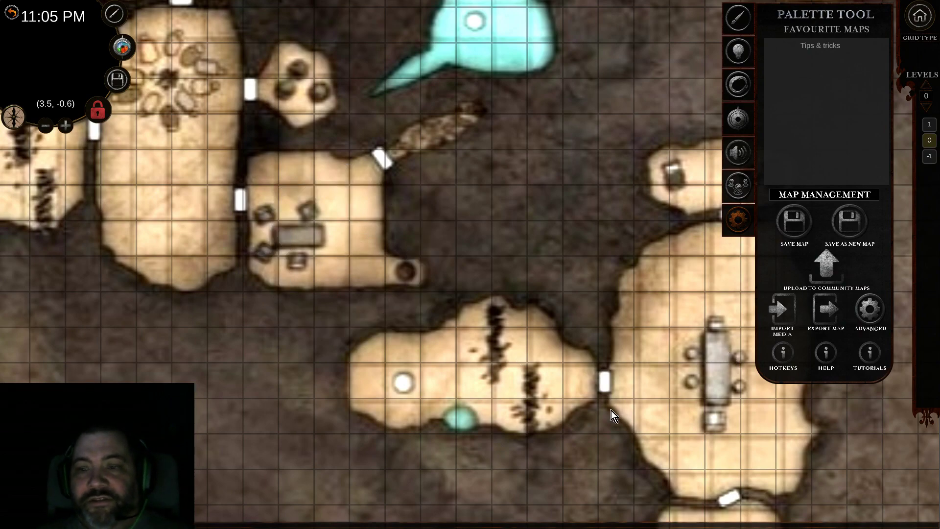
Examine how well the dungeon image's printed squares match the map grid across the eastern, central and western rooms.
{"action": "key", "text": "d"}
{"action": "key", "text": "s"}
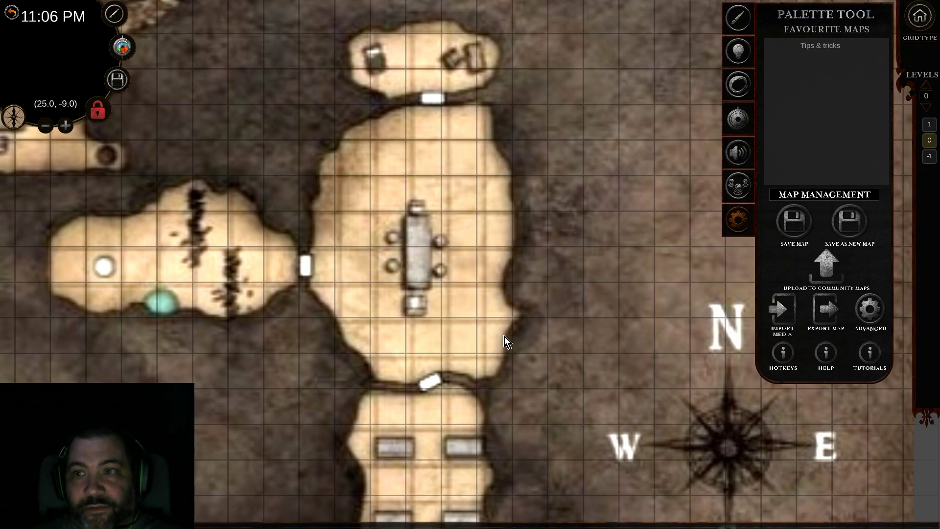
{"action": "key", "text": "s"}
{"action": "key", "text": "d"}
{"action": "key", "text": "a"}
{"action": "key", "text": "w"}
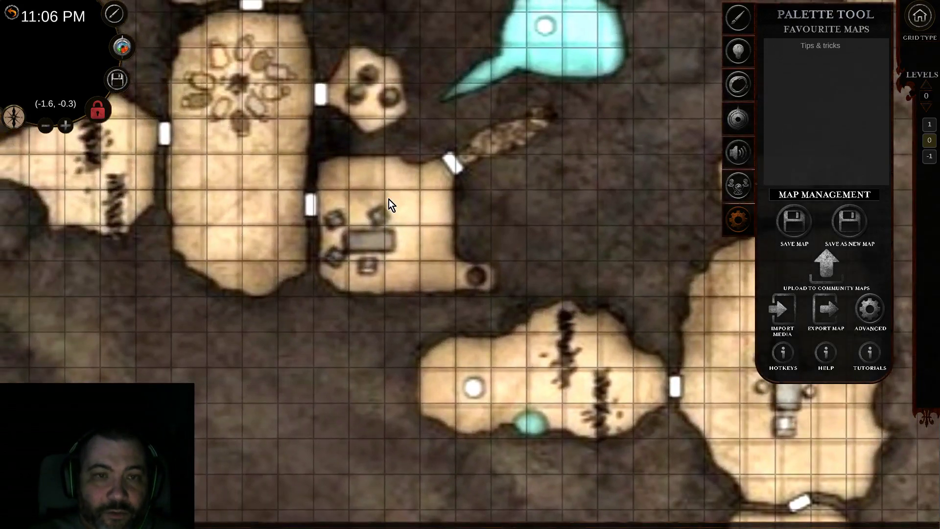
{"action": "key", "text": "a"}
{"action": "key", "text": "w"}
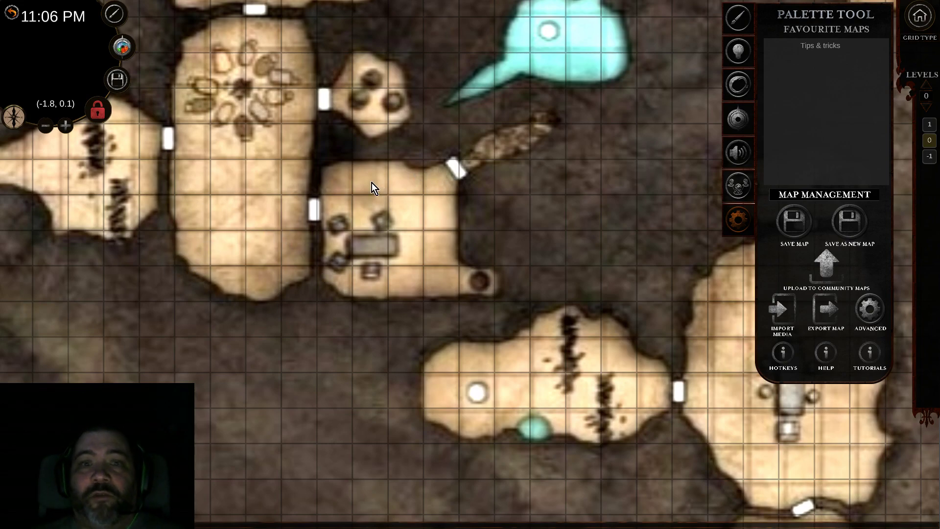
{"action": "key", "text": "w"}
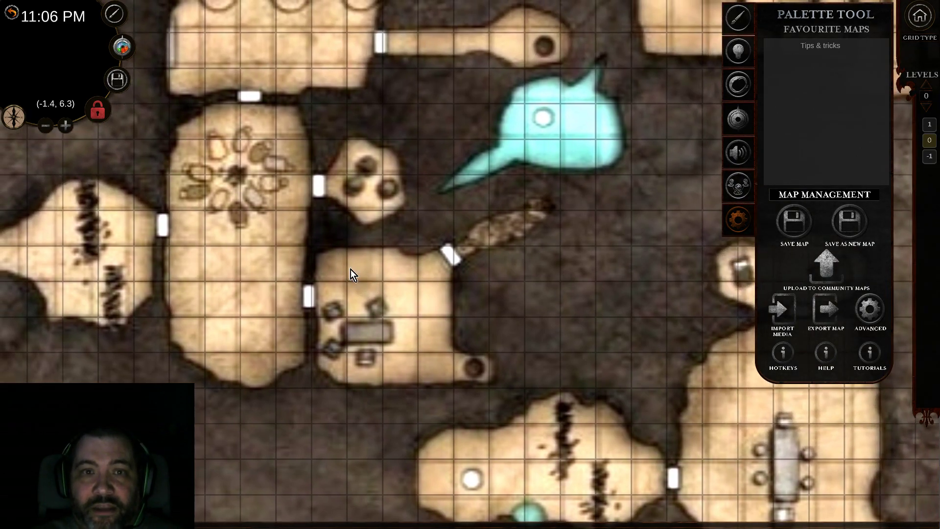
{"action": "key", "text": "a"}
{"action": "key", "text": "s"}
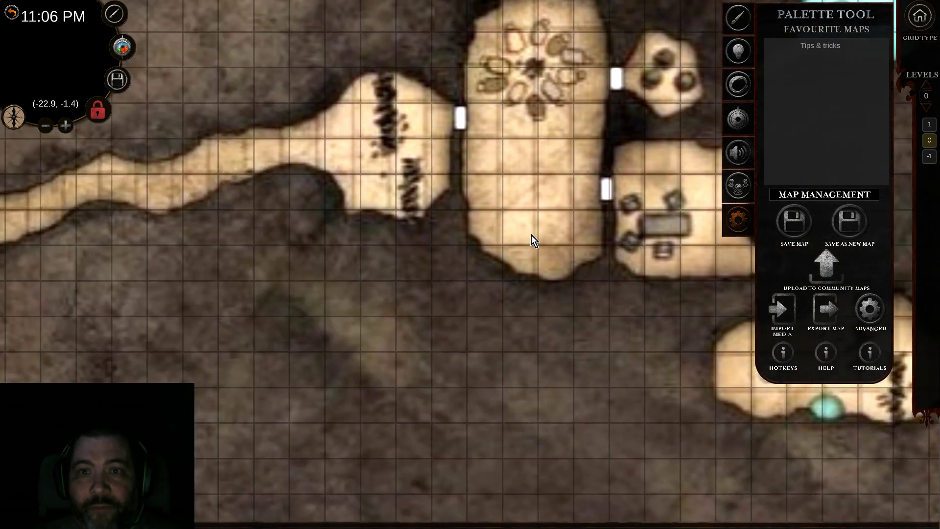
{"action": "key", "text": "d"}
{"action": "key", "text": "w"}
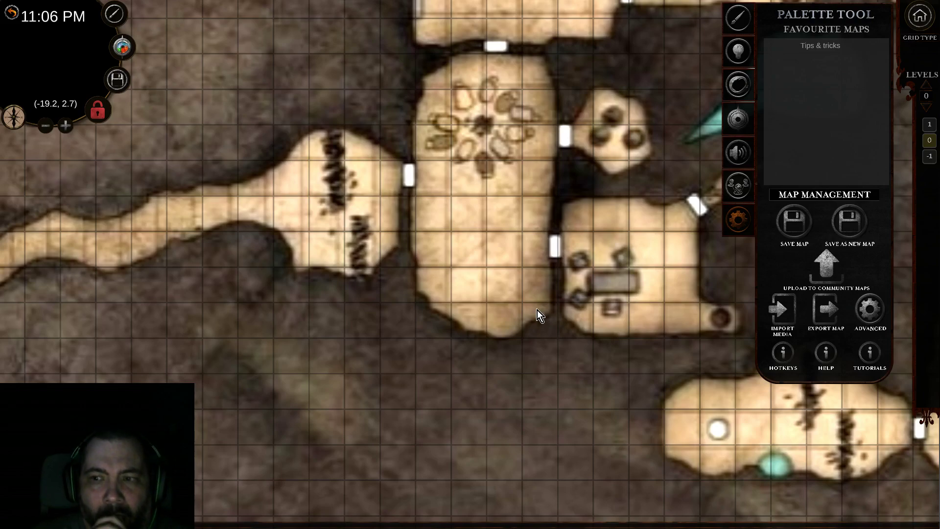
{"action": "key", "text": "d"}
{"action": "key", "text": "w"}
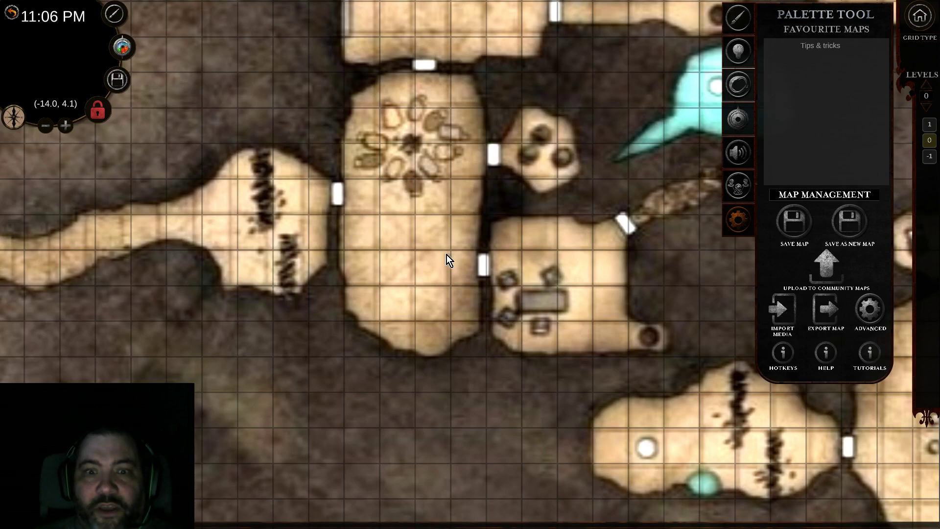
{"action": "key", "text": "a"}
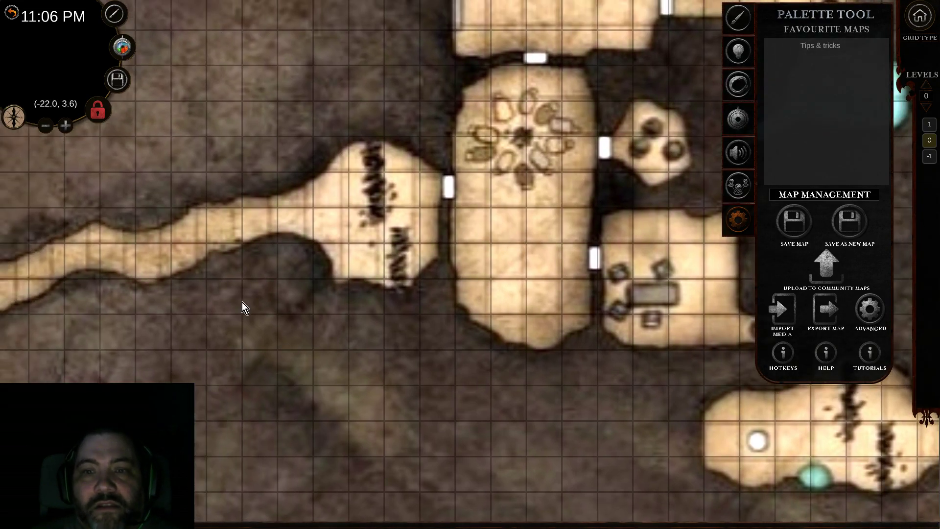
{"action": "key", "text": "a"}
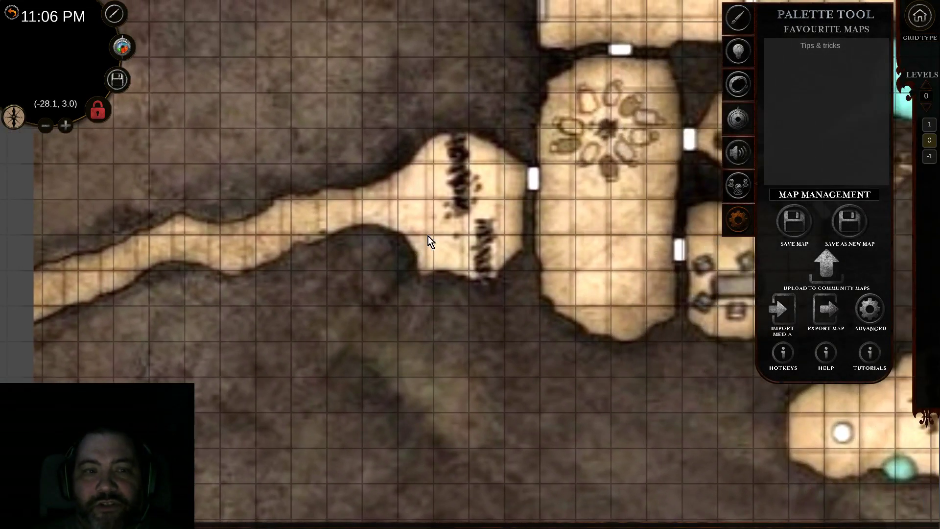
Lock the dungeon image tile in place on the map.
{"action": "key", "text": "d"}
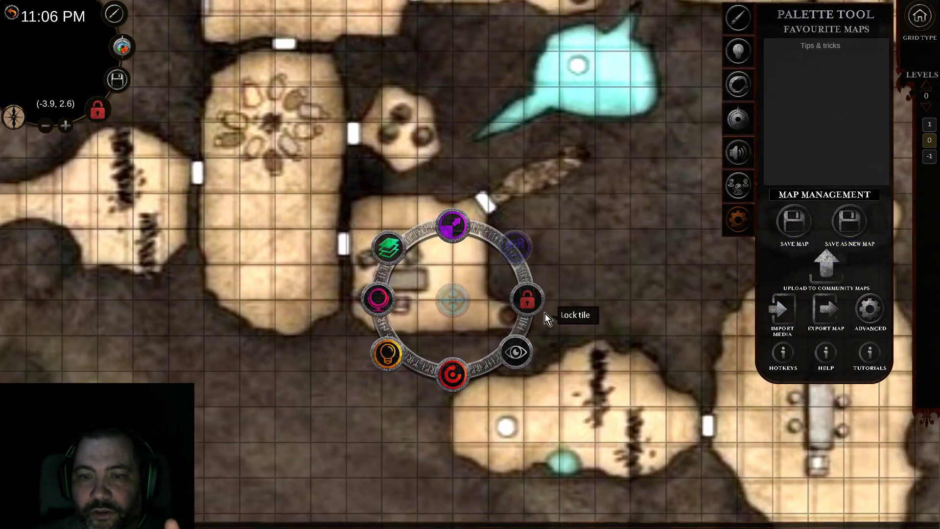
{"action": "key", "text": "a"}
{"action": "key", "text": "s"}
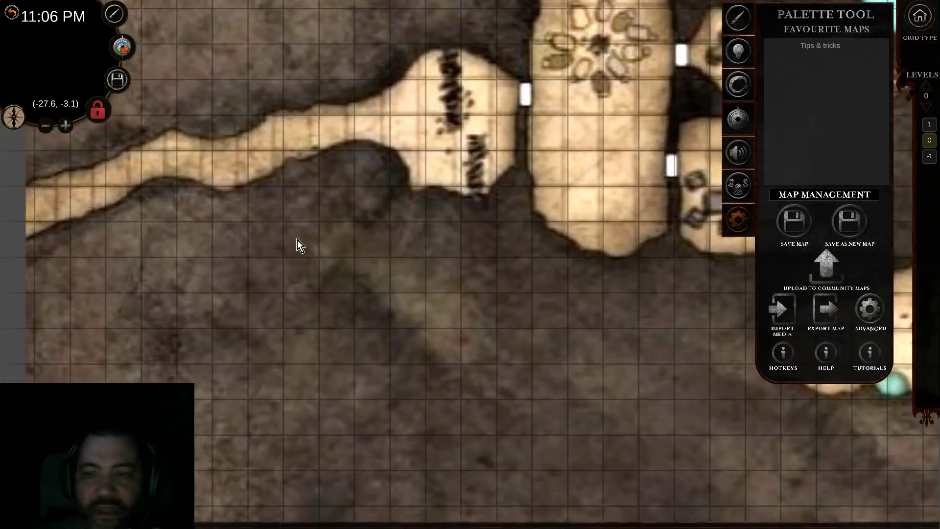
Open the map-building palette and switch its category from Tiles to Repeatables.
{"action": "key", "text": "a"}
{"action": "key", "text": "w"}
{"action": "left_click", "coordinate": [740, 19]}
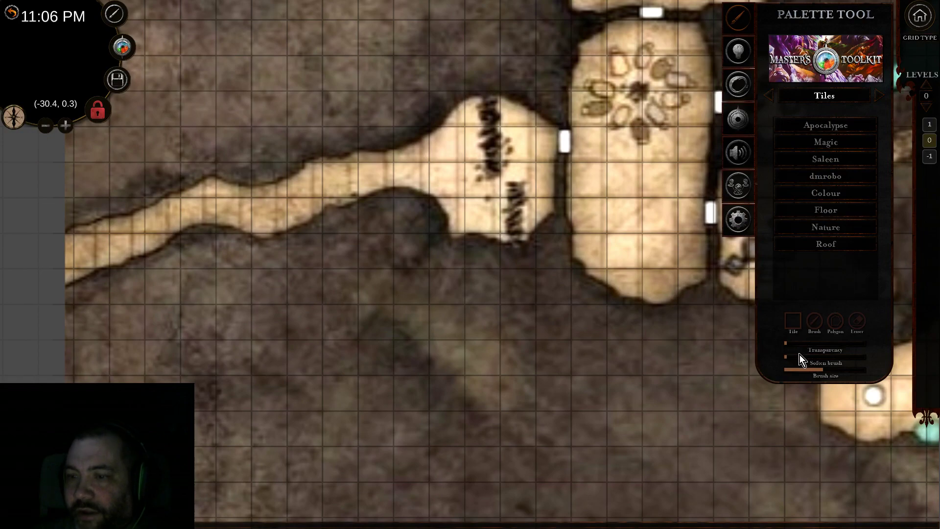
{"action": "left_click", "coordinate": [833, 97]}
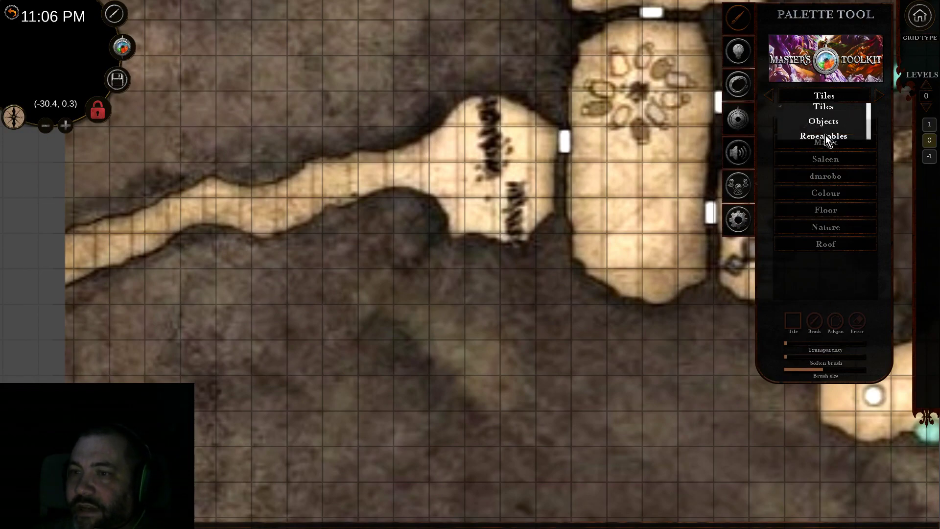
{"action": "left_click", "coordinate": [826, 135]}
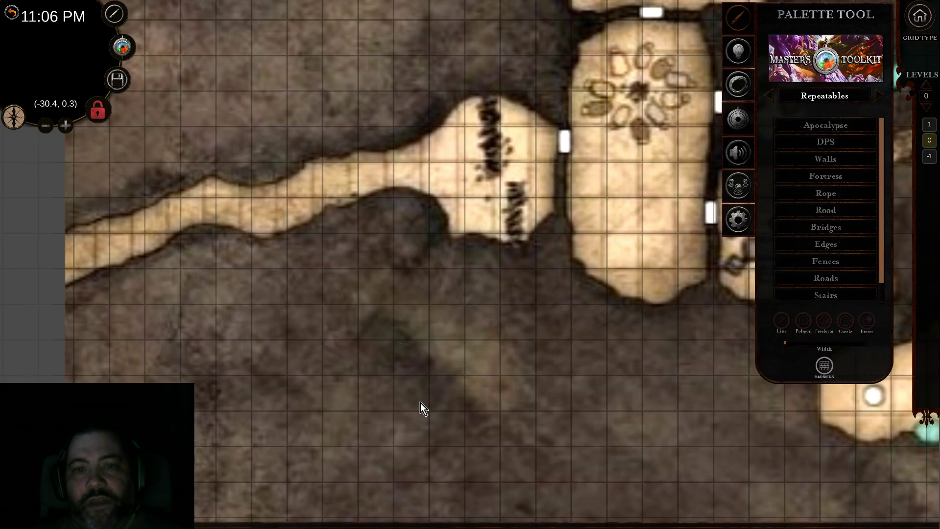
Draw three roughly horizontal test barrier lines and one crossing them on the empty rock near the image's southern edge.
{"action": "key", "text": "s"}
{"action": "key", "text": "d"}
{"action": "left_click", "coordinate": [144, 263]}
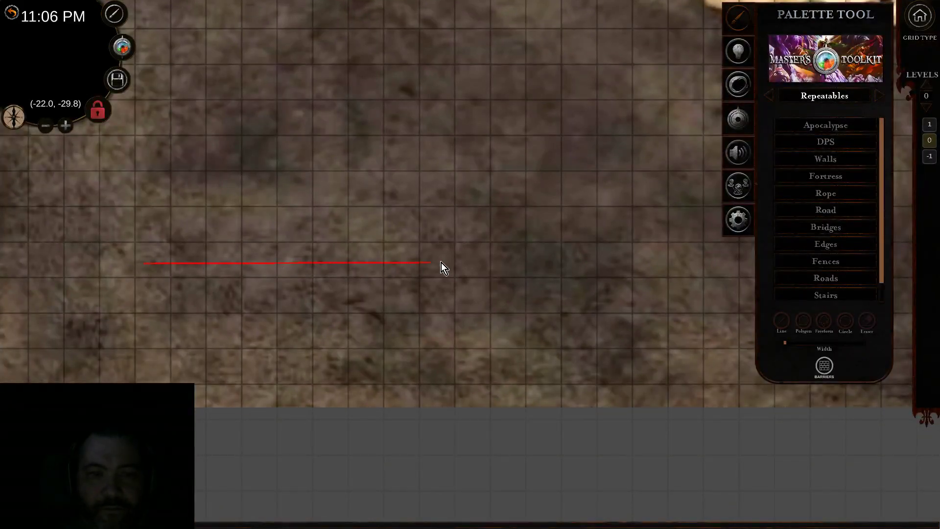
{"action": "left_click", "coordinate": [466, 190]}
{"action": "left_click", "coordinate": [174, 164]}
{"action": "left_click", "coordinate": [447, 148]}
{"action": "left_click", "coordinate": [298, 112]}
{"action": "left_click", "coordinate": [331, 275]}
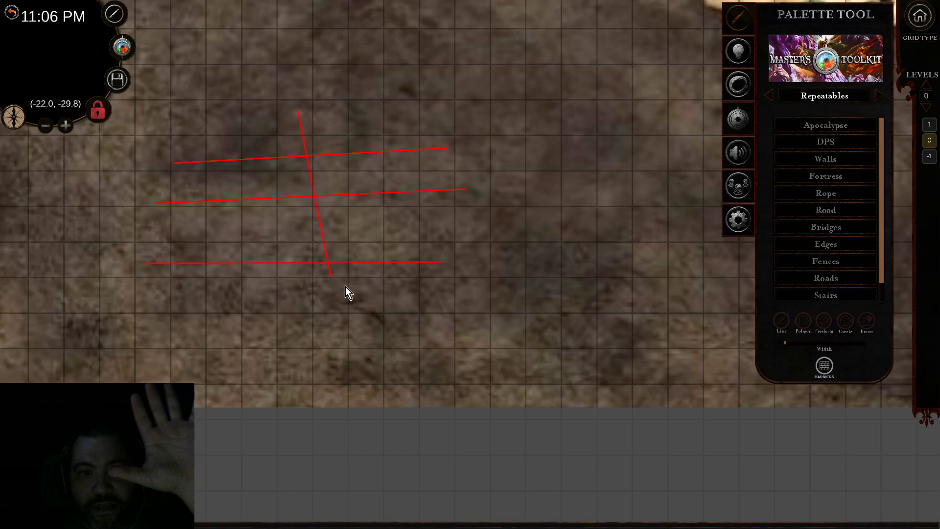
Erase the test barrier lines with the eraser limited to Barriers, and close the eraser options.
{"action": "left_click", "coordinate": [865, 321]}
{"action": "left_click", "coordinate": [856, 276]}
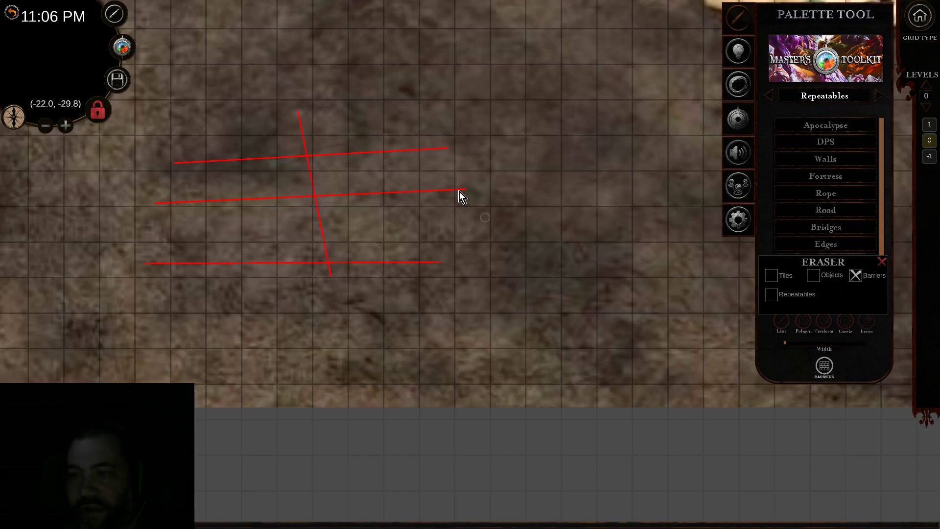
{"action": "left_click", "coordinate": [231, 276]}
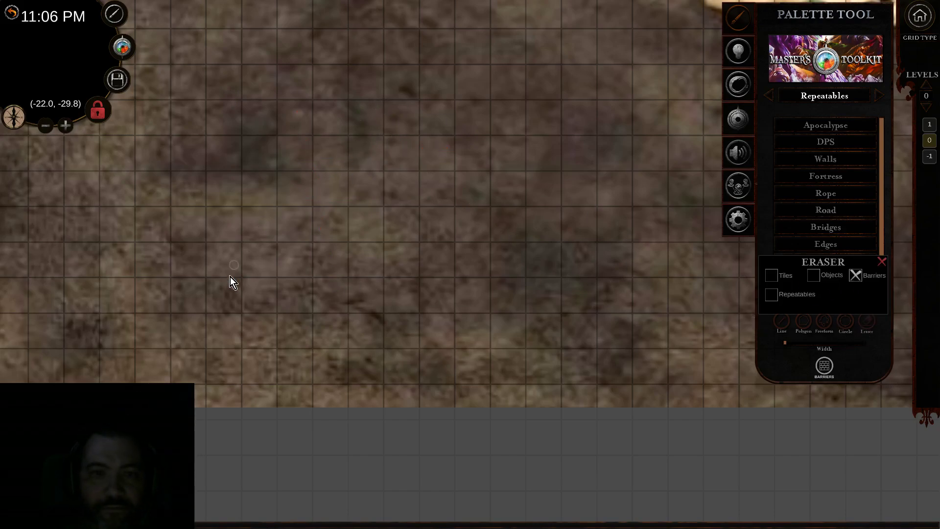
{"action": "left_click", "coordinate": [882, 262]}
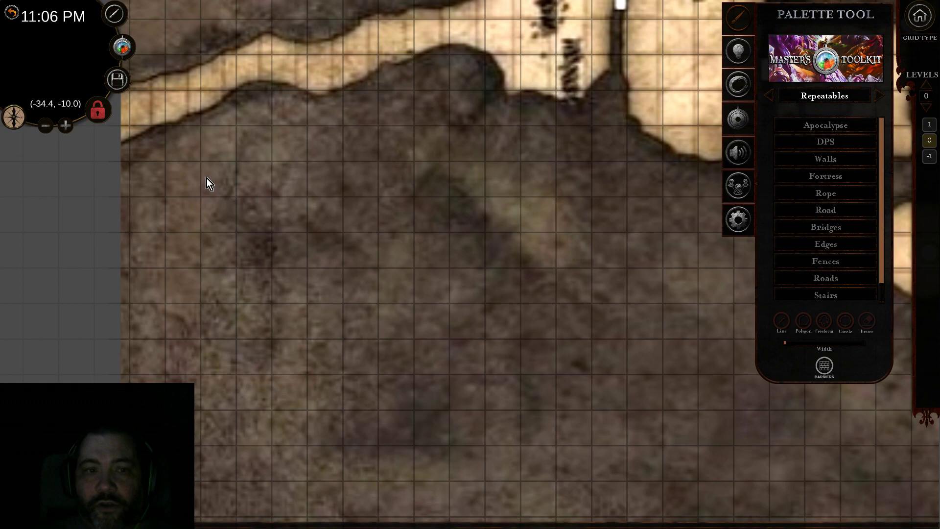
Trace freehand barriers along both walls of the western entrance corridor and around the first chamber, leaving a gap at its door.
{"action": "left_click_drag", "start_coordinate": [207, 178], "coordinate": [225, 234]}
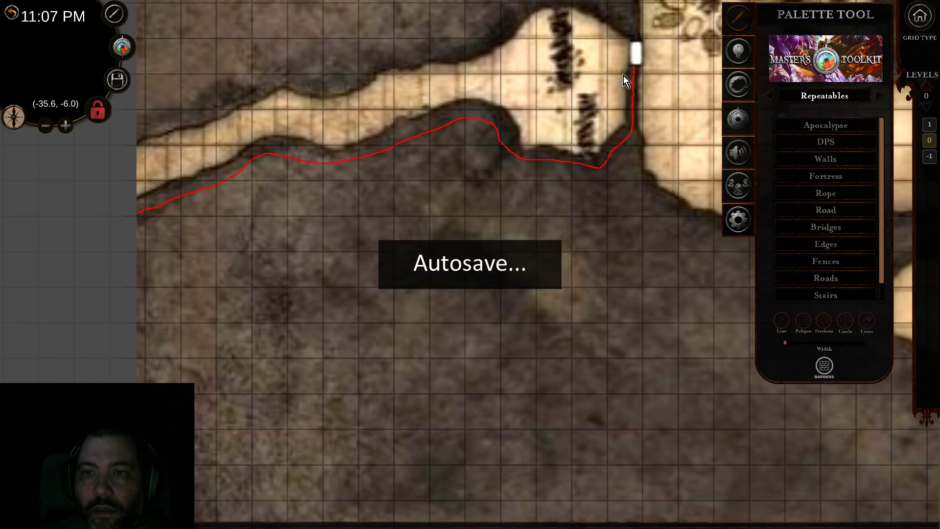
{"action": "key", "text": "w"}
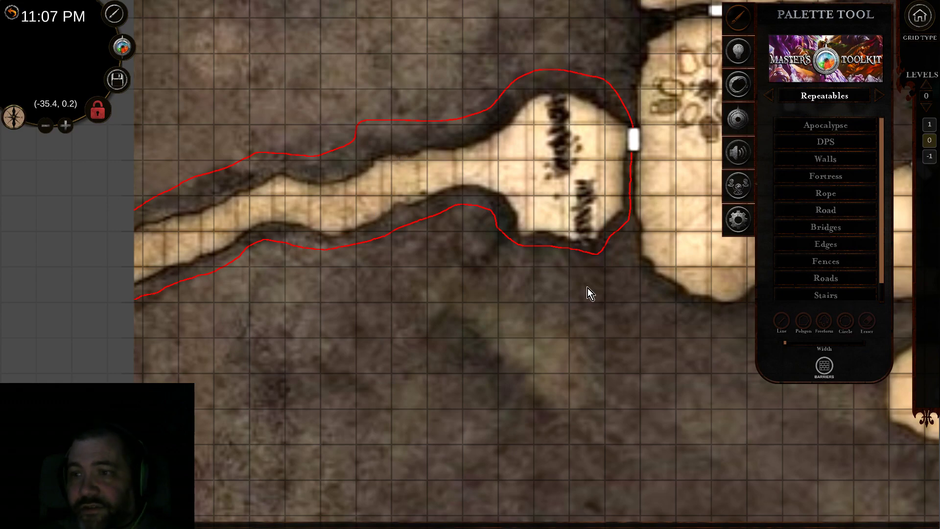
Switch the palette to Objects, open the Tokens characters set, and place the Cleric_Red_47 token in the entrance corridor.
{"action": "left_click", "coordinate": [841, 93]}
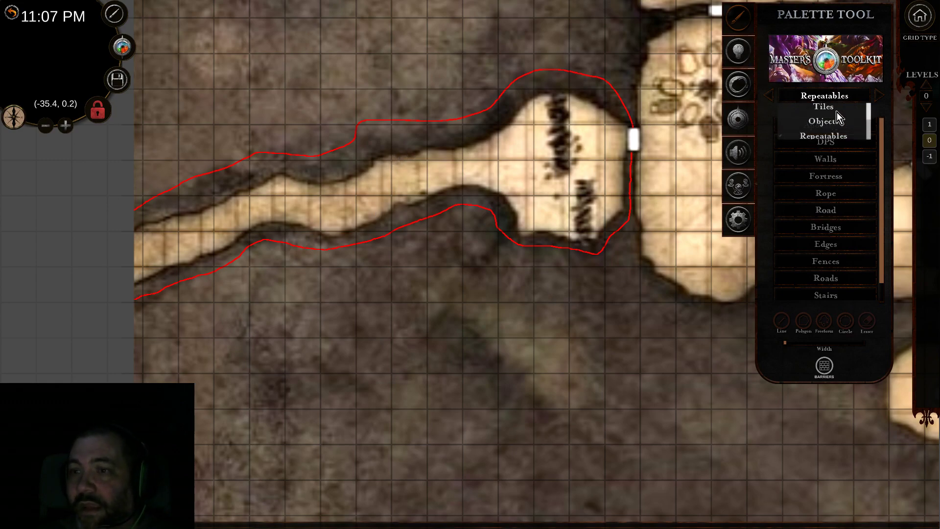
{"action": "left_click", "coordinate": [832, 121]}
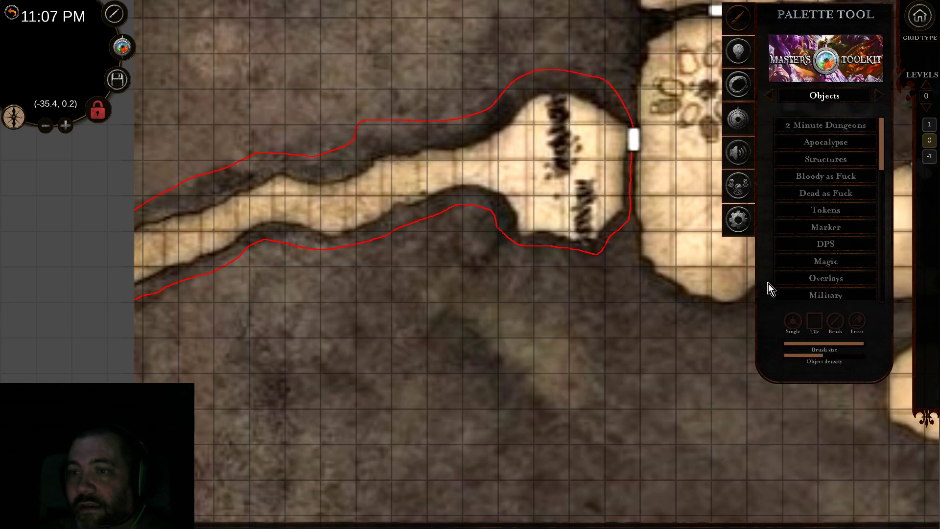
{"action": "left_click", "coordinate": [812, 208]}
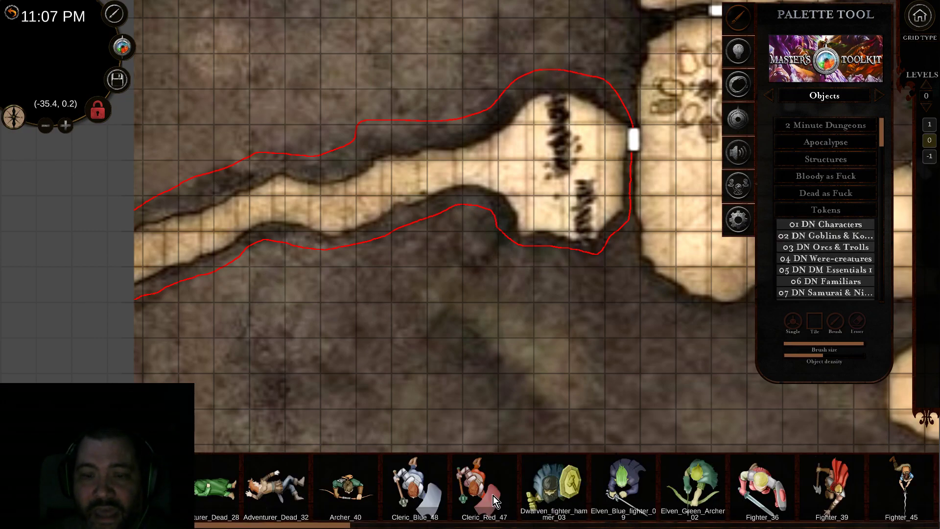
{"action": "left_click", "coordinate": [269, 213]}
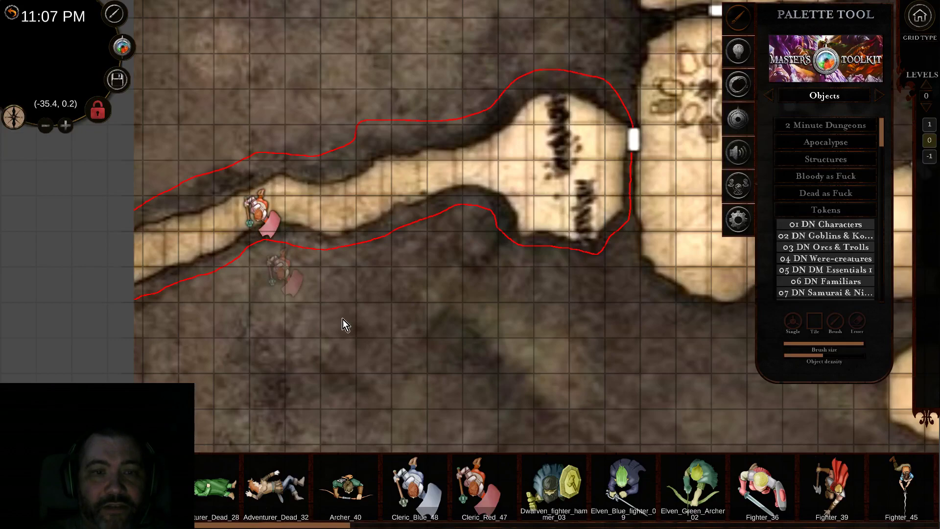
Scale the cleric token down to about one grid square and rotate it to line up with the corridor.
{"action": "left_click", "coordinate": [258, 211]}
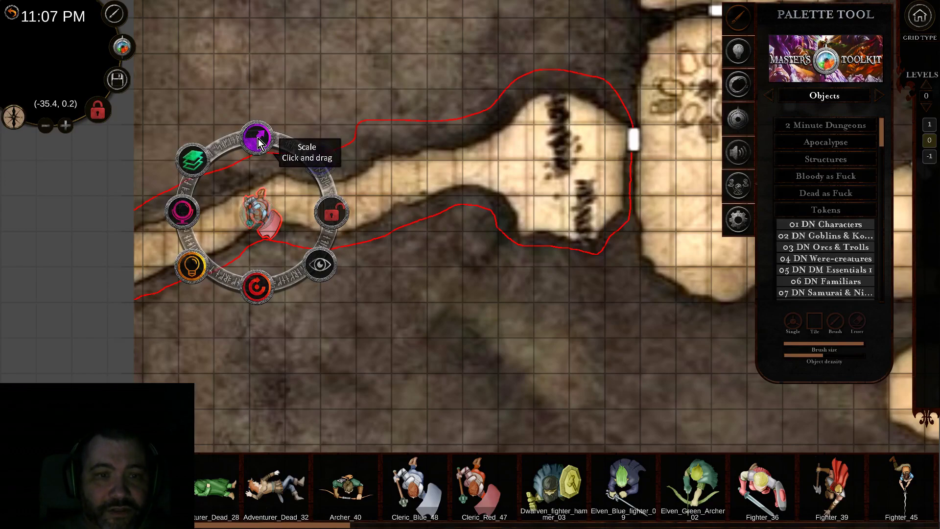
{"action": "left_click_drag", "start_coordinate": [260, 148], "coordinate": [258, 216]}
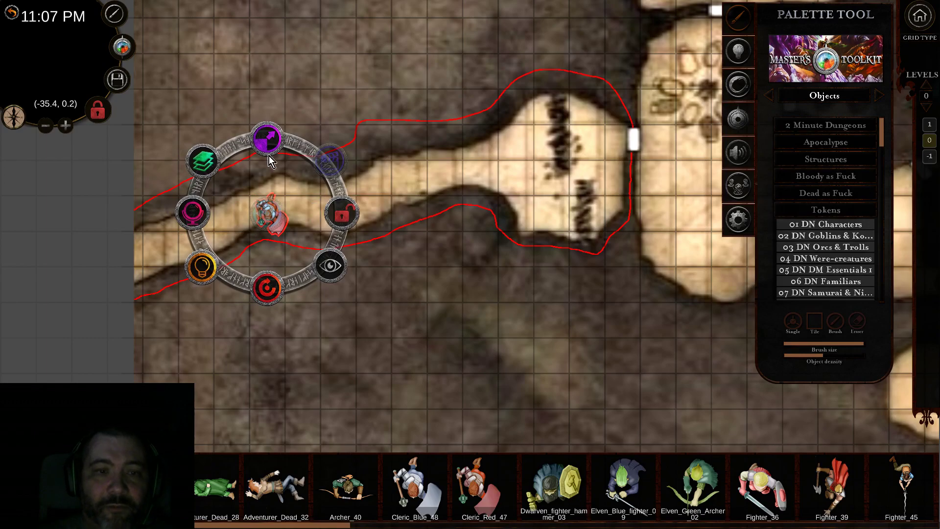
{"action": "scroll", "coordinate": [298, 261], "scroll_direction": "up", "scroll_amount": 5}
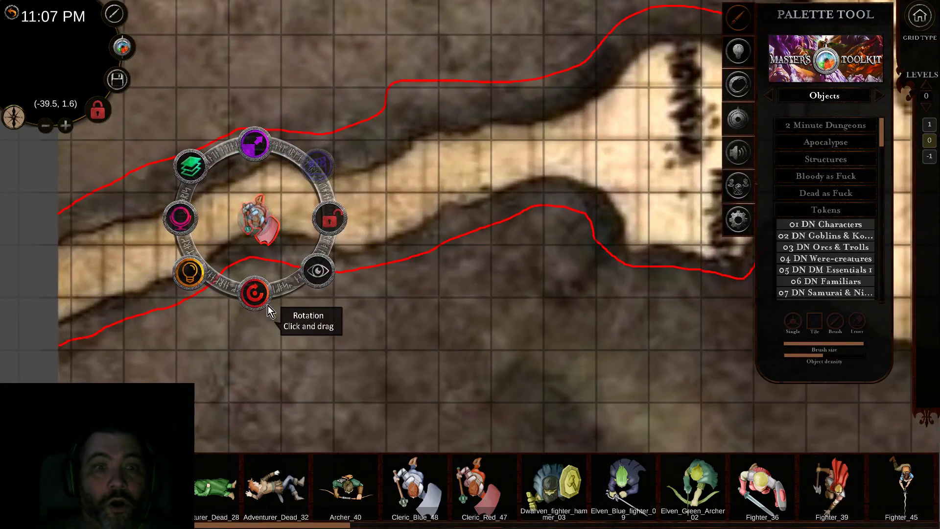
{"action": "left_click_drag", "start_coordinate": [268, 305], "coordinate": [365, 222]}
{"action": "left_click", "coordinate": [395, 201]}
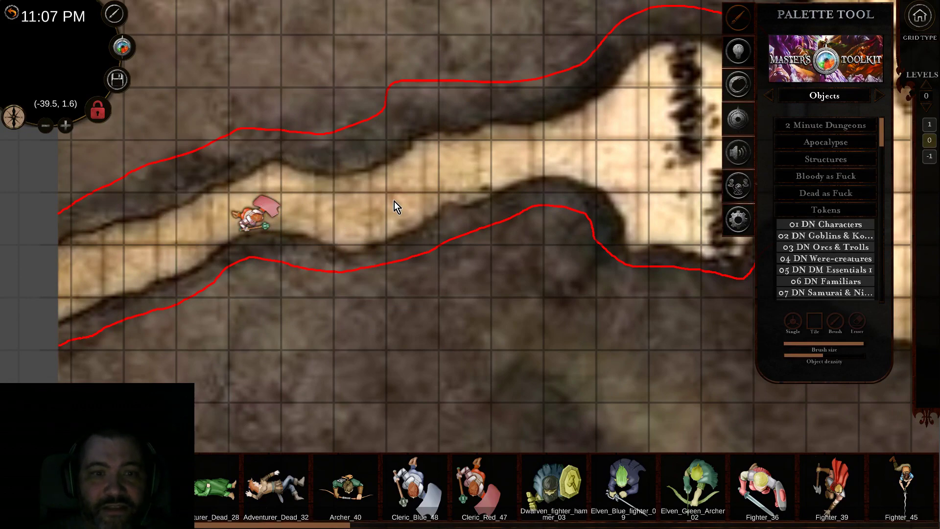
Turn on a light for the cleric token and set its radius to 4 squares.
{"action": "left_click", "coordinate": [280, 226]}
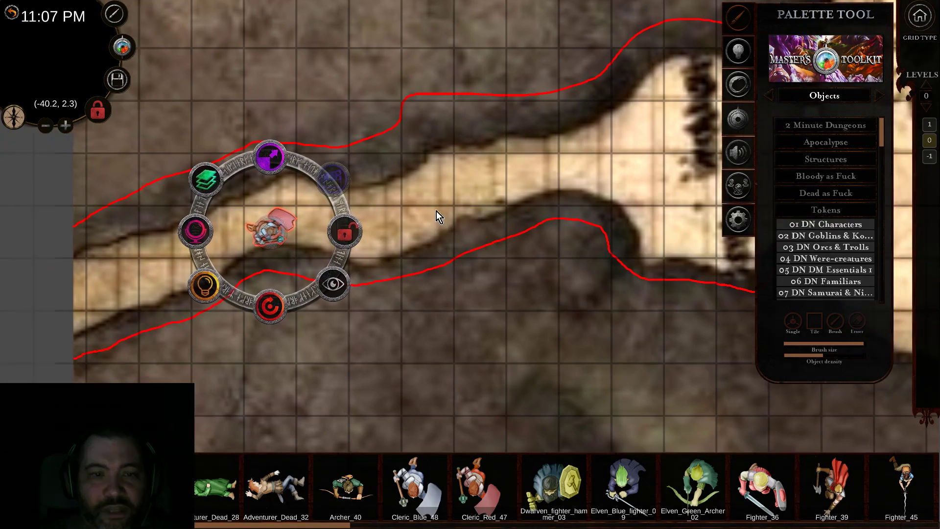
{"action": "left_click", "coordinate": [210, 283]}
{"action": "left_click", "coordinate": [340, 183]}
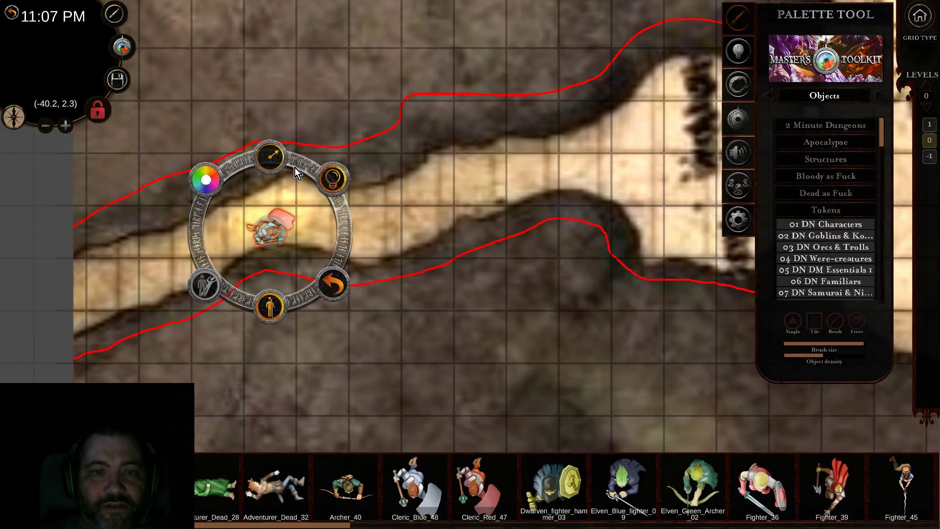
{"action": "left_click", "coordinate": [297, 167]}
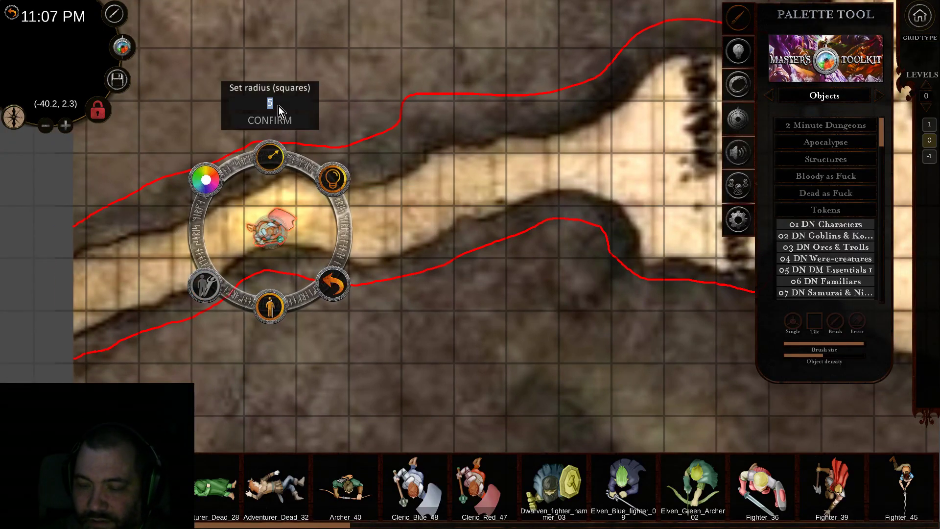
{"action": "type", "text": "4"}
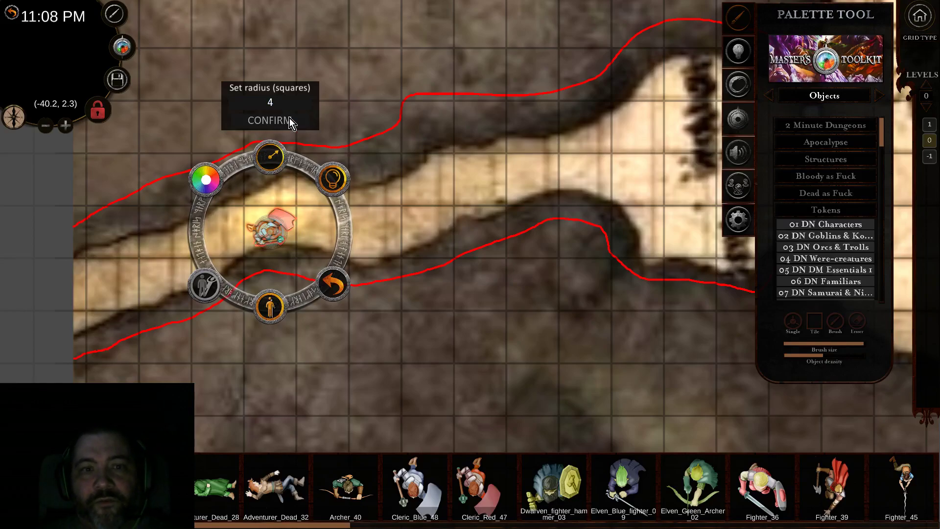
{"action": "left_click", "coordinate": [270, 120]}
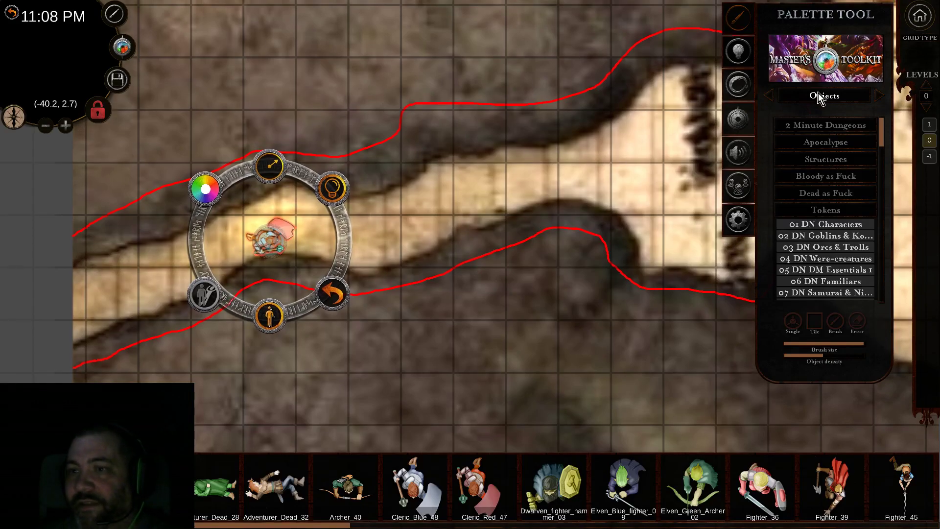
Change the map's time of day to night in the lighting settings.
{"action": "left_click", "coordinate": [737, 52]}
{"action": "left_click", "coordinate": [803, 56]}
{"action": "left_click_drag", "start_coordinate": [803, 54], "coordinate": [760, 55]}
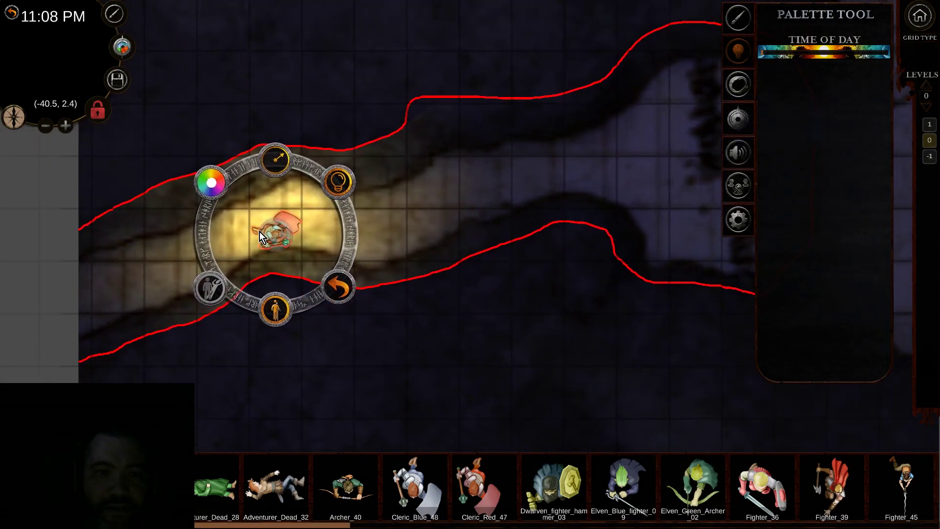
Move the lit cleric token along the corridor into the first chamber, beside the door, to test the barriers against its light.
{"action": "left_click_drag", "start_coordinate": [260, 231], "coordinate": [321, 278]}
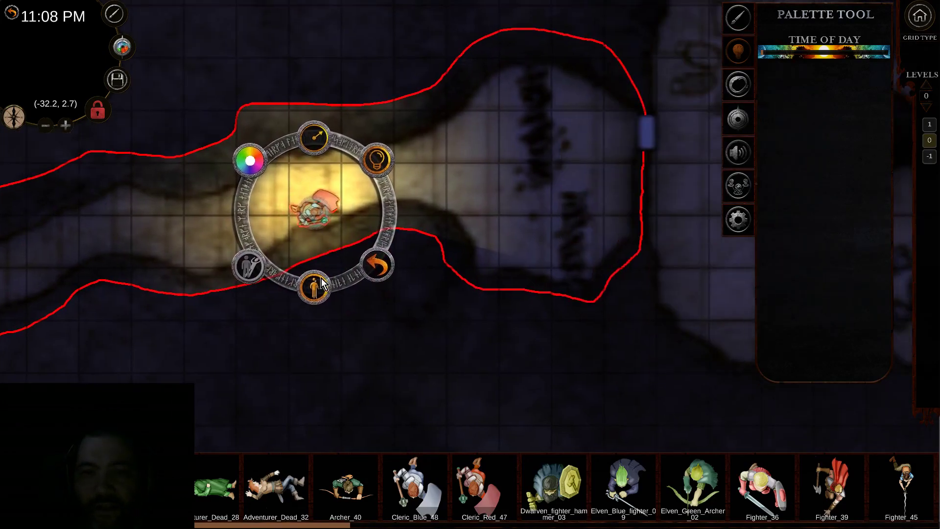
{"action": "left_click_drag", "start_coordinate": [321, 215], "coordinate": [580, 142]}
{"action": "left_click_drag", "start_coordinate": [690, 254], "coordinate": [460, 312]}
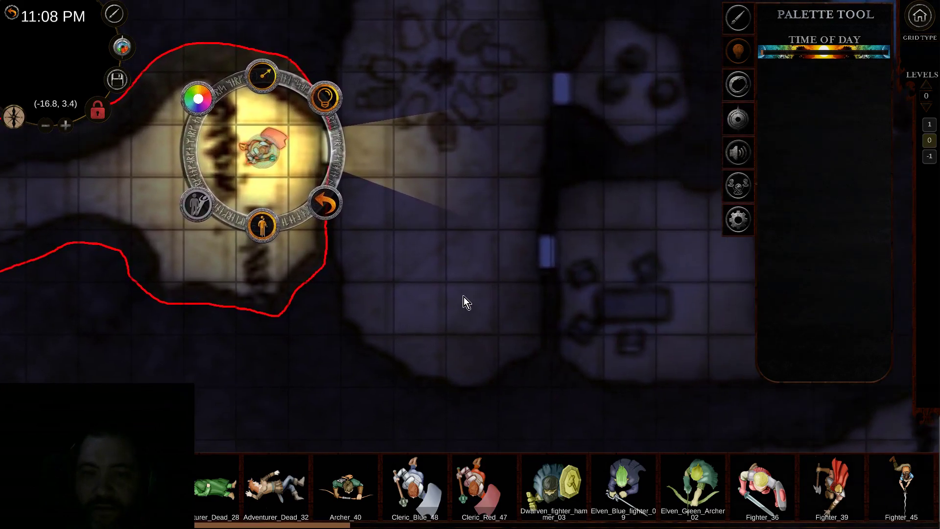
{"action": "left_click_drag", "start_coordinate": [392, 195], "coordinate": [501, 213]}
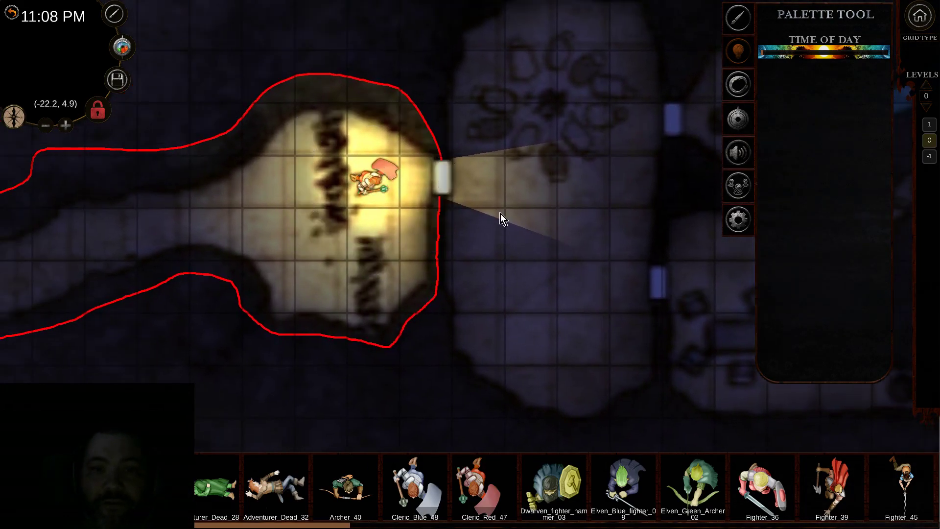
Hide the red barrier lines and close the map-building palette.
{"action": "left_click", "coordinate": [119, 48]}
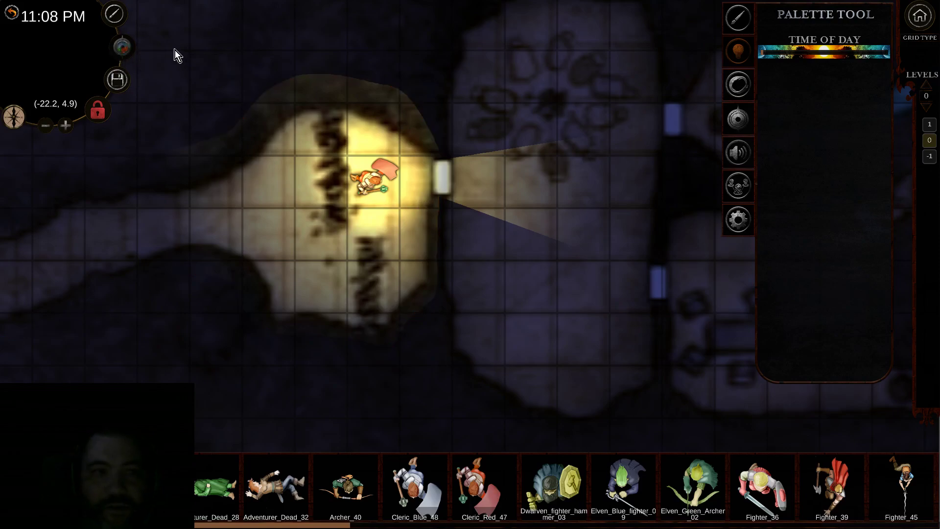
{"action": "left_click", "coordinate": [114, 16]}
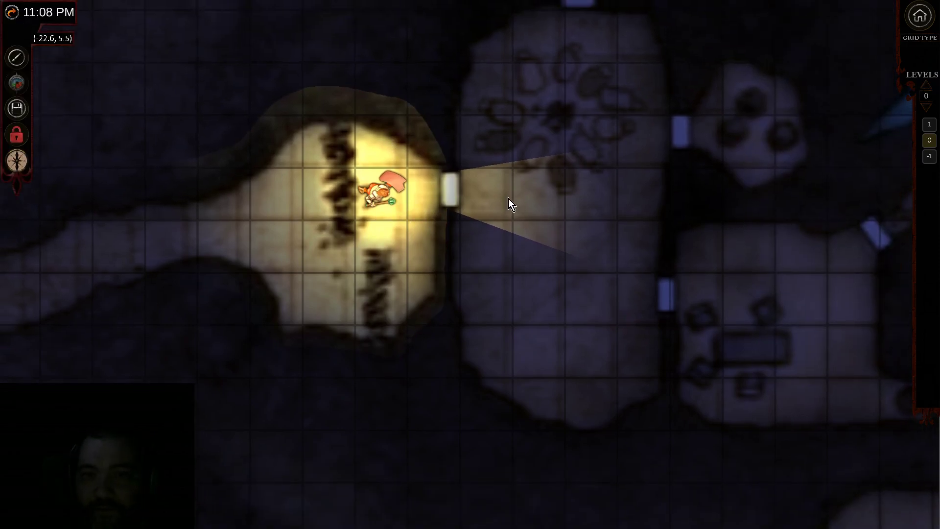
Move the cleric token out of the dungeon onto the empty grid well west of the image.
{"action": "left_click", "coordinate": [372, 192]}
{"action": "scroll", "coordinate": [330, 293], "scroll_direction": "down", "scroll_amount": 5}
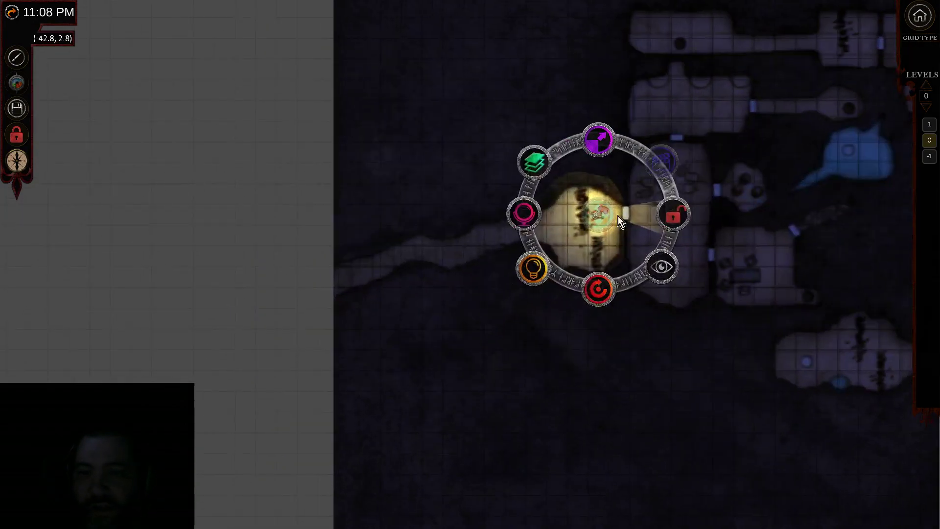
{"action": "left_click_drag", "start_coordinate": [604, 217], "coordinate": [109, 235]}
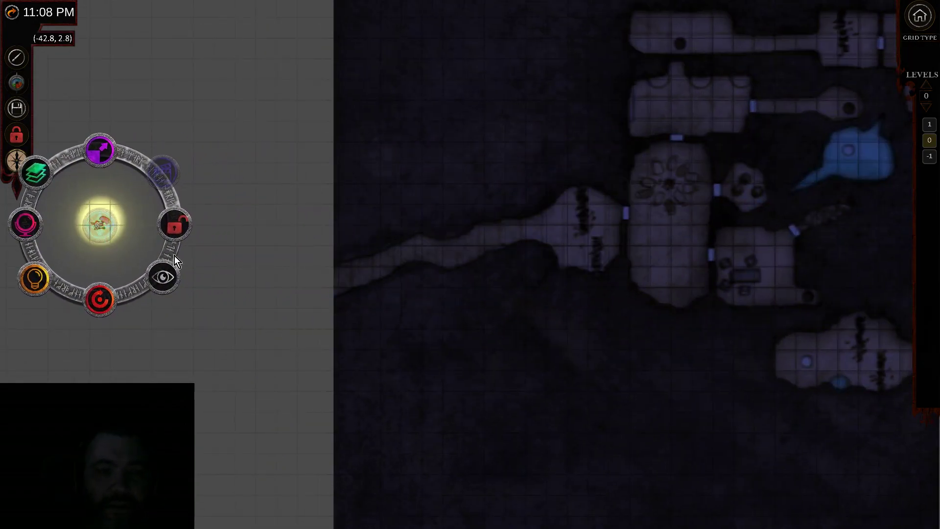
{"action": "left_click_drag", "start_coordinate": [430, 284], "coordinate": [466, 342]}
{"action": "left_click_drag", "start_coordinate": [403, 297], "coordinate": [704, 300]}
{"action": "left_click_drag", "start_coordinate": [568, 204], "coordinate": [418, 198]}
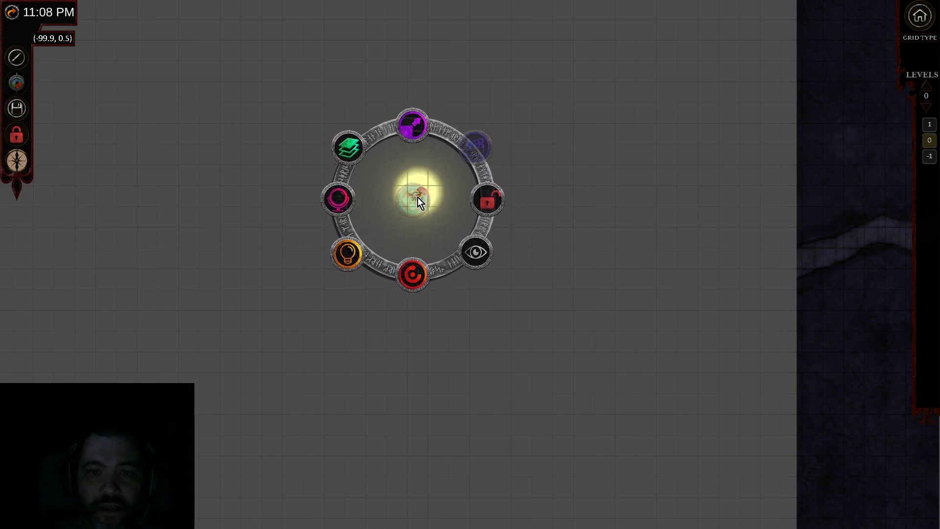
{"action": "left_click", "coordinate": [408, 325]}
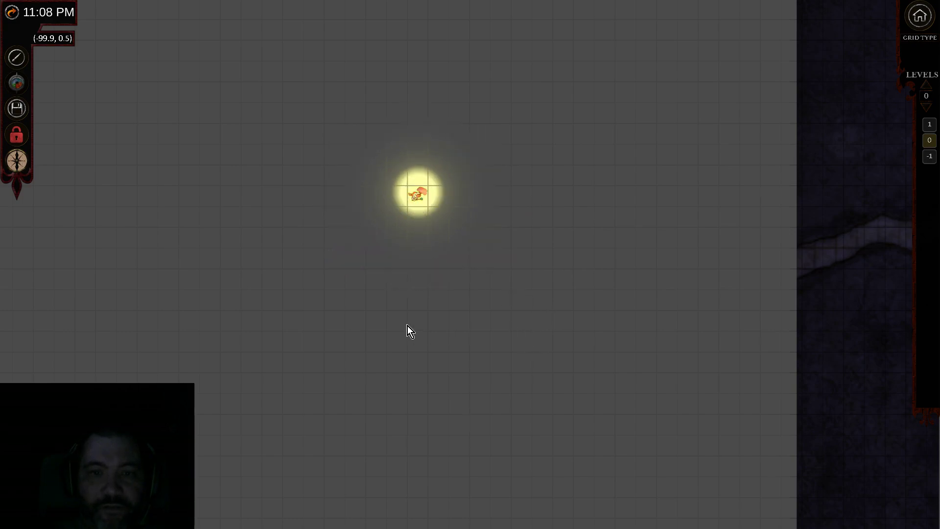
{"action": "left_click", "coordinate": [419, 196]}
{"action": "left_click_drag", "start_coordinate": [418, 198], "coordinate": [273, 175]}
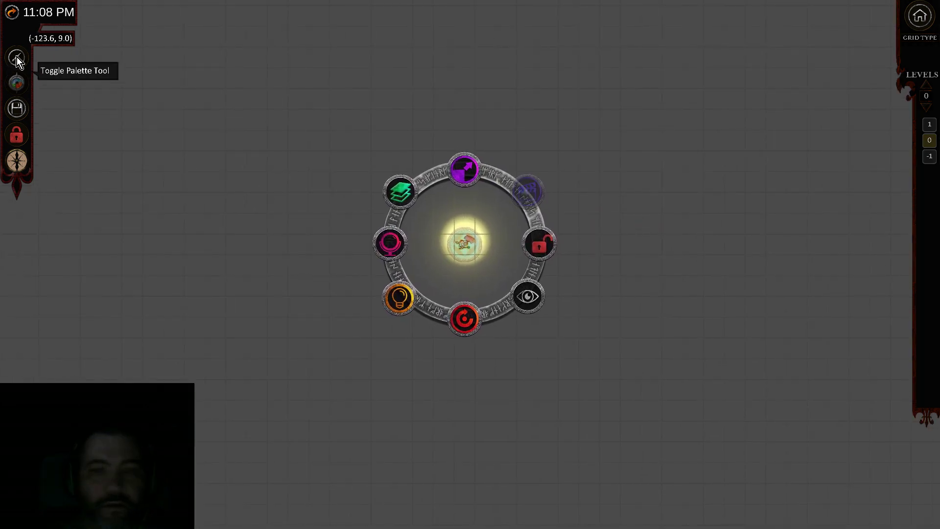
Reopen the palette, switch it to Tiles, and cover the empty area around the cleric token with a Nature stone tile.
{"action": "left_click", "coordinate": [21, 59]}
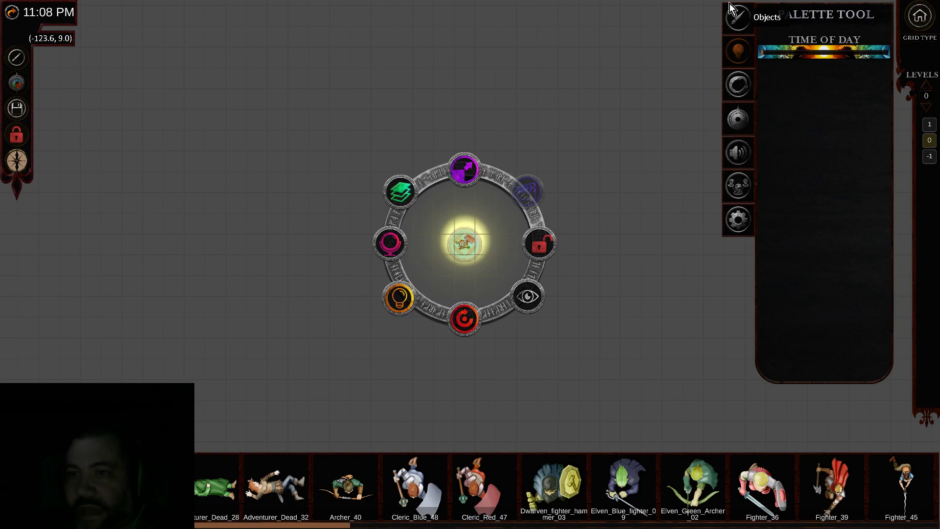
{"action": "left_click", "coordinate": [834, 97]}
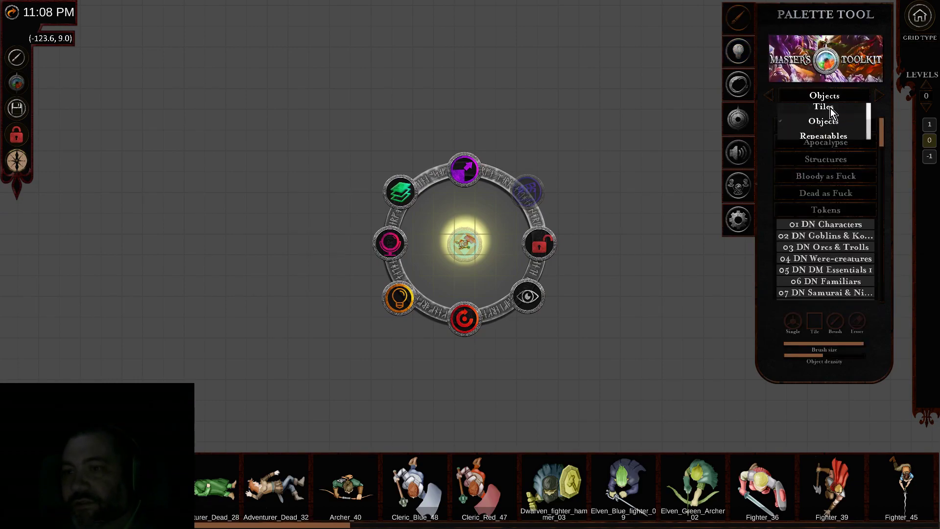
{"action": "left_click", "coordinate": [832, 108]}
{"action": "left_click", "coordinate": [831, 227]}
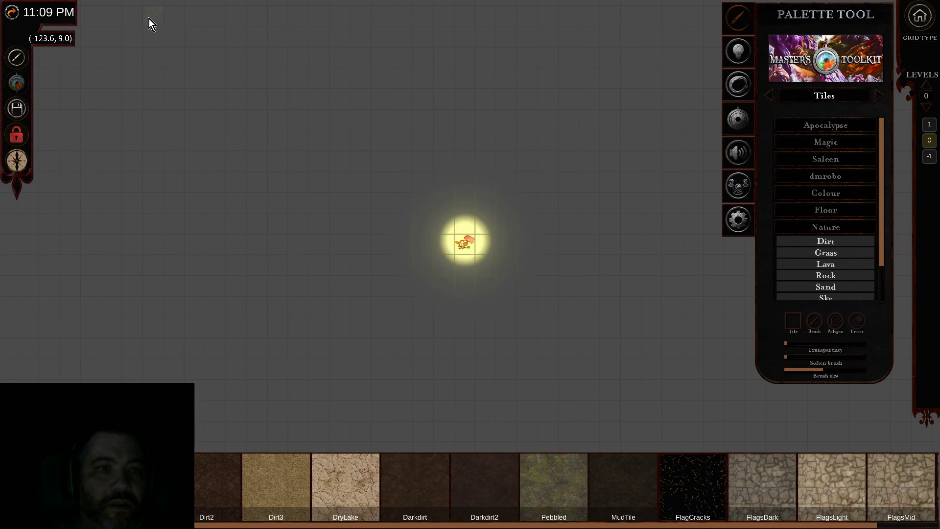
{"action": "left_click_drag", "start_coordinate": [149, 18], "coordinate": [692, 368]}
{"action": "left_click_drag", "start_coordinate": [543, 152], "coordinate": [559, 247]}
Compare the spread of the cleric token's light on the grid squares with its light radius setting.
{"action": "scroll", "coordinate": [553, 198], "scroll_direction": "up", "scroll_amount": 5}
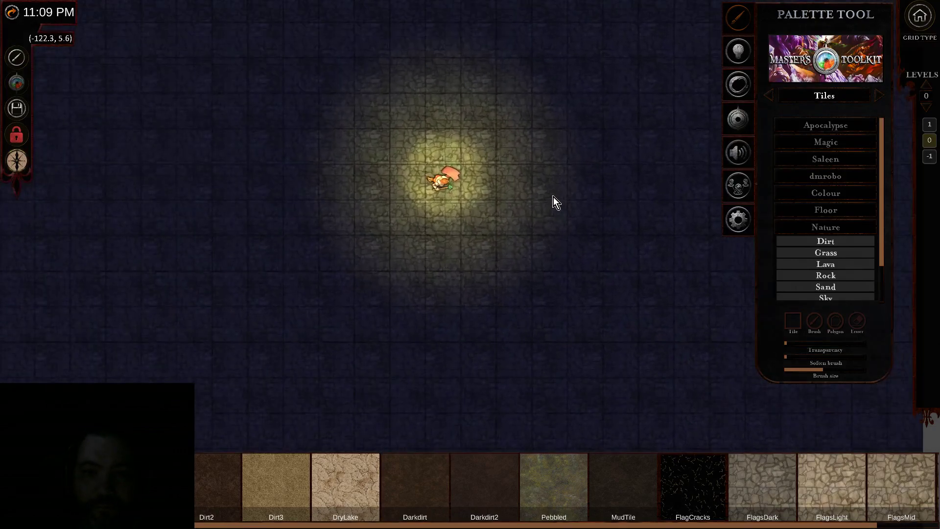
{"action": "left_click_drag", "start_coordinate": [559, 197], "coordinate": [585, 142]}
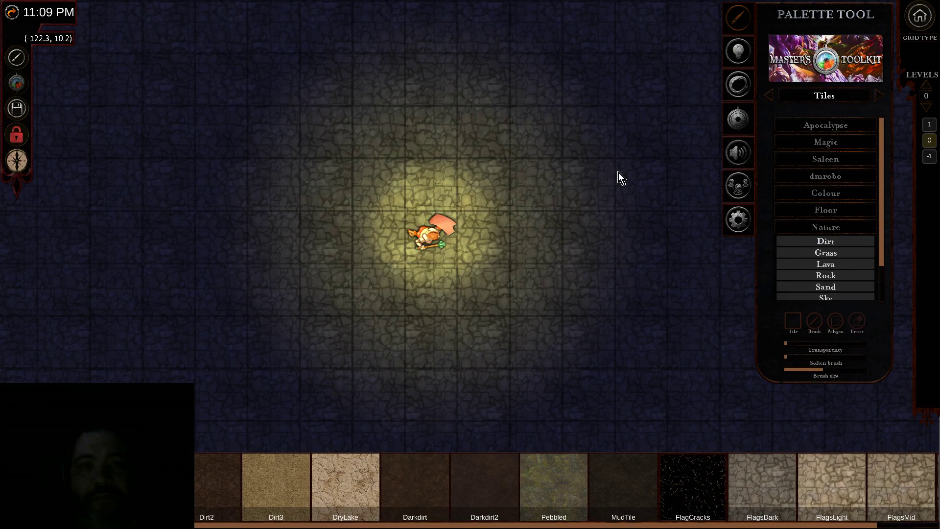
{"action": "left_click_drag", "start_coordinate": [533, 213], "coordinate": [540, 210]}
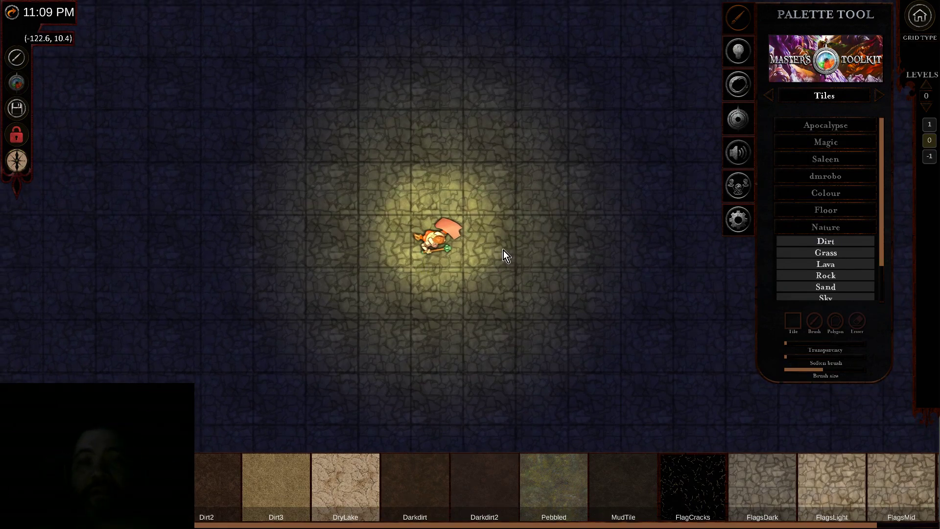
{"action": "right_click", "coordinate": [443, 237]}
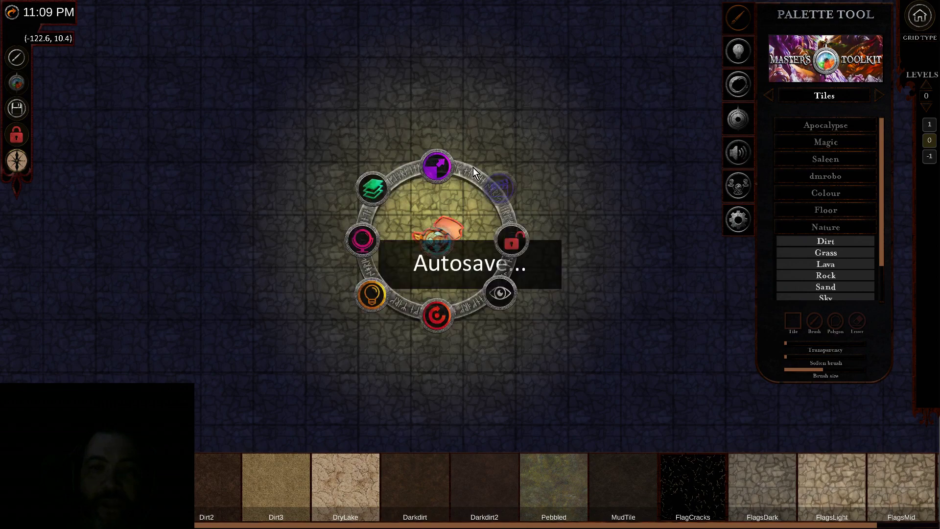
{"action": "left_click", "coordinate": [369, 292]}
{"action": "left_click", "coordinate": [436, 163]}
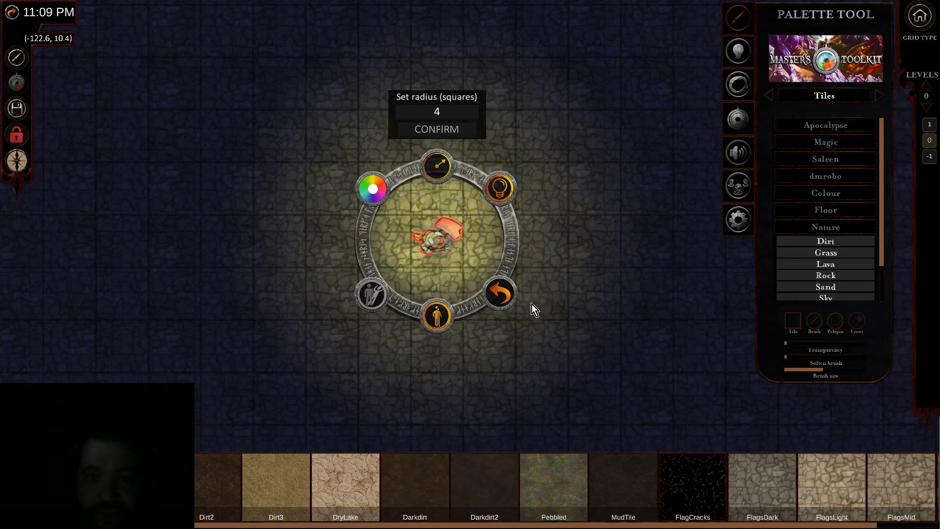
{"action": "left_click", "coordinate": [565, 316]}
{"action": "left_click", "coordinate": [439, 247]}
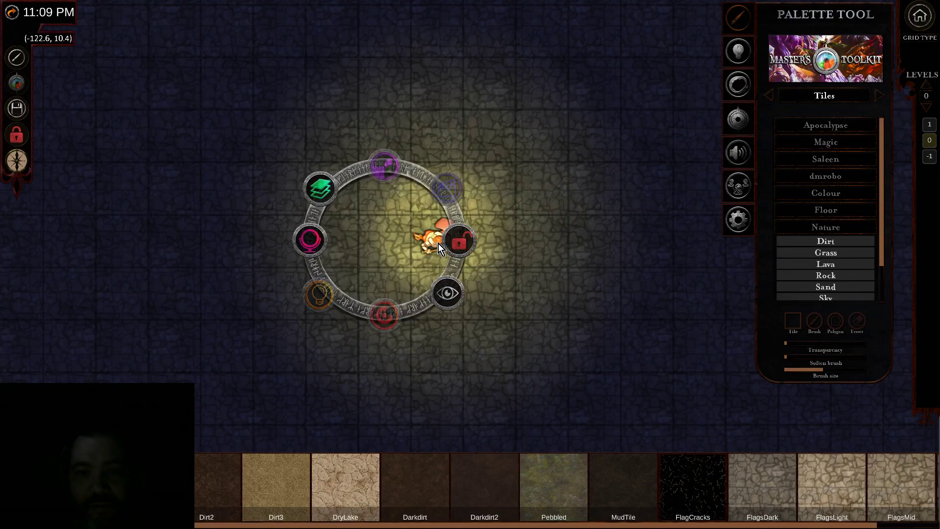
Move the cleric token off the centre of its square onto the nearby grid intersection and deselect it.
{"action": "left_click_drag", "start_coordinate": [443, 240], "coordinate": [419, 266]}
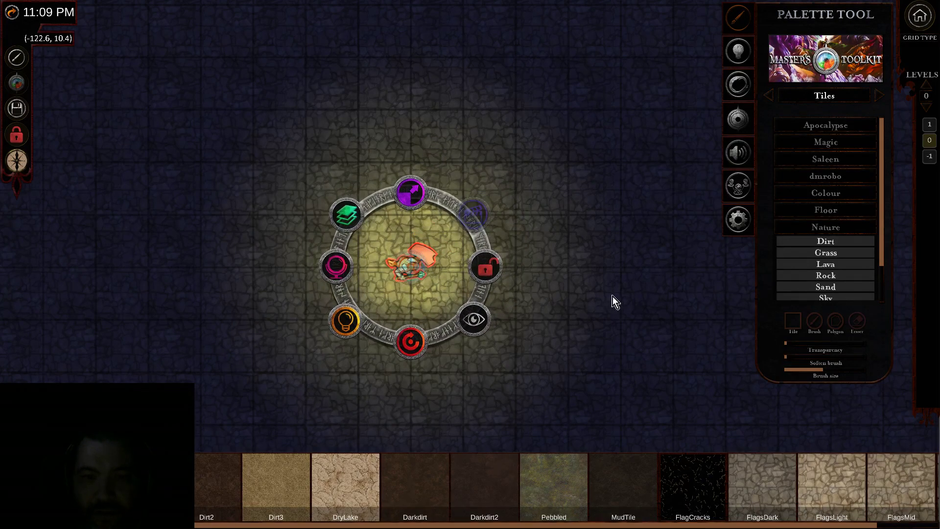
{"action": "left_click", "coordinate": [465, 242]}
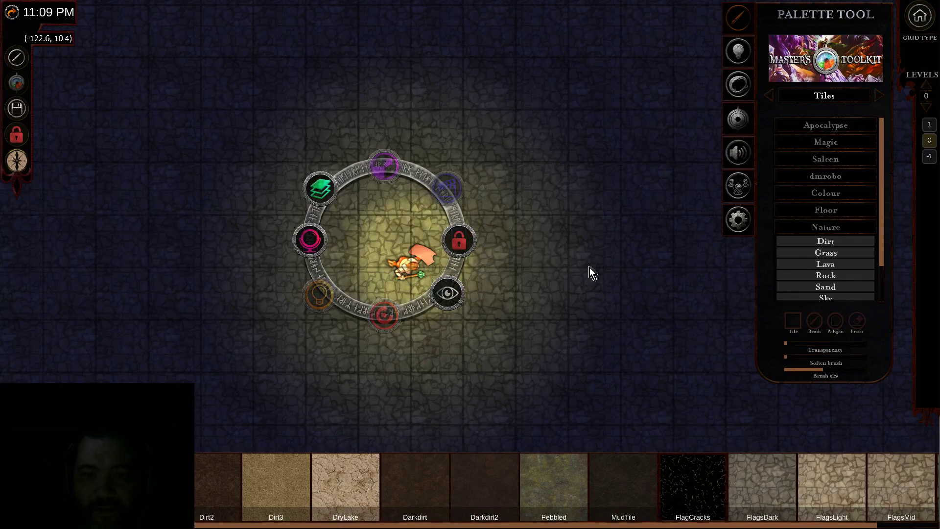
{"action": "left_click", "coordinate": [638, 325]}
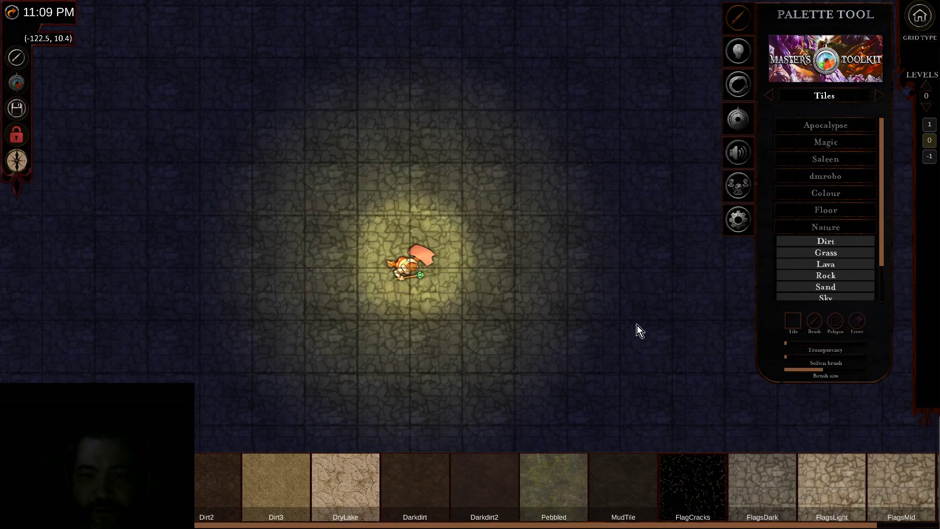
{"action": "left_click", "coordinate": [406, 267]}
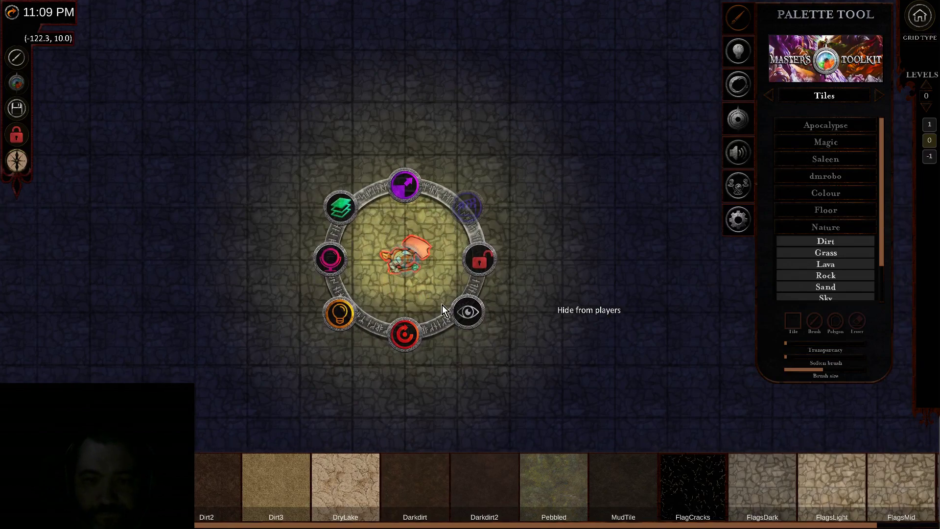
{"action": "left_click", "coordinate": [549, 286]}
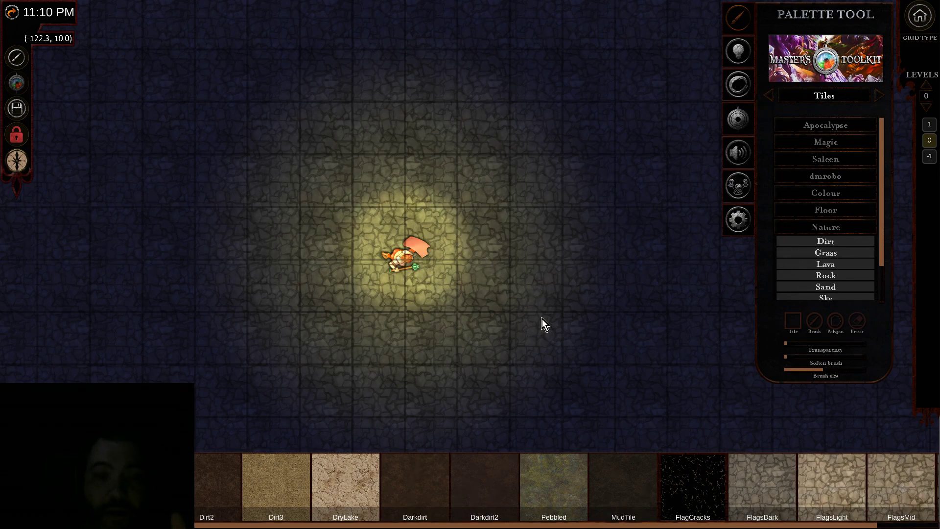
{"action": "left_click", "coordinate": [400, 250]}
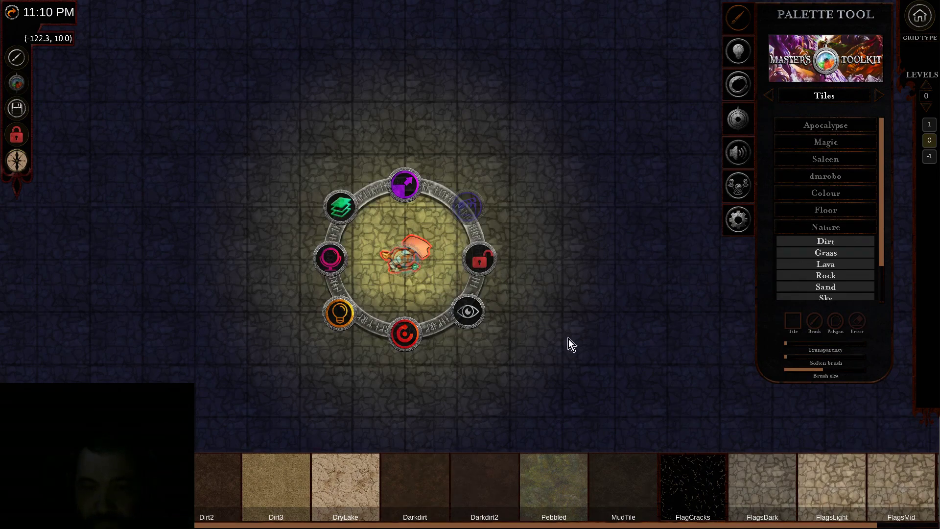
{"action": "left_click", "coordinate": [537, 295]}
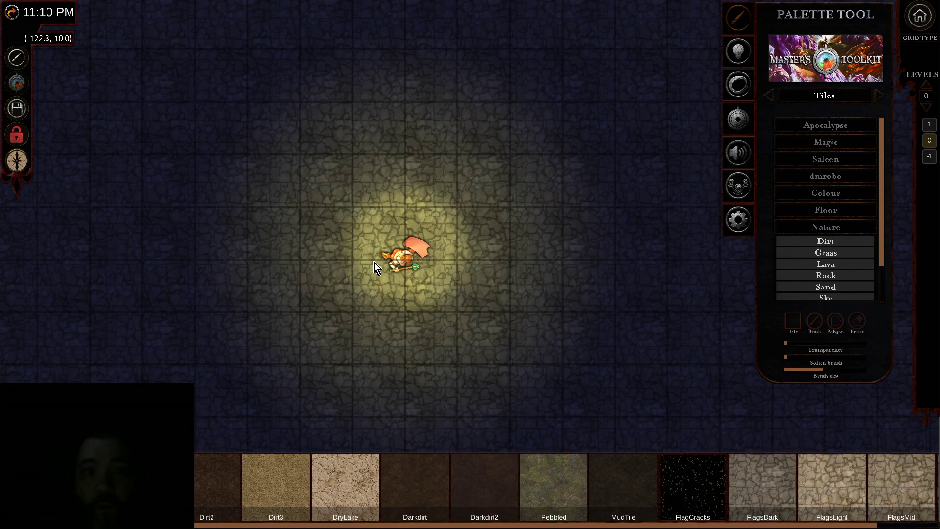
{"action": "right_click", "coordinate": [399, 260]}
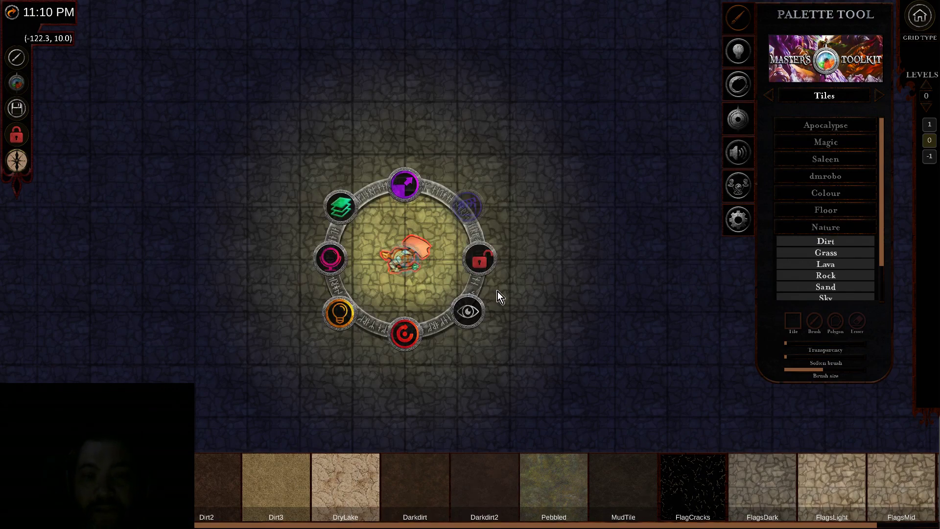
{"action": "left_click", "coordinate": [595, 310]}
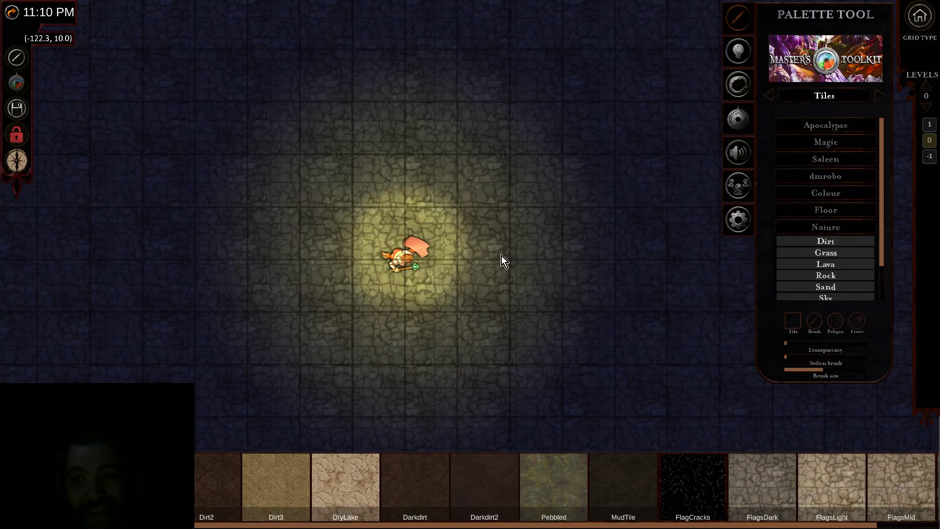
Set the cleric token's light radius to 8 squares and close its settings.
{"action": "left_click", "coordinate": [405, 262]}
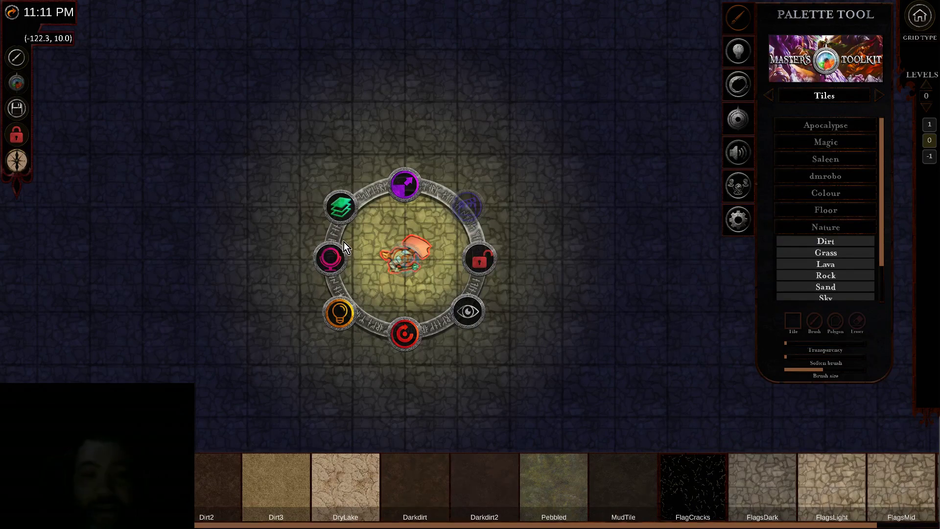
{"action": "left_click", "coordinate": [403, 332]}
{"action": "left_click", "coordinate": [406, 189]}
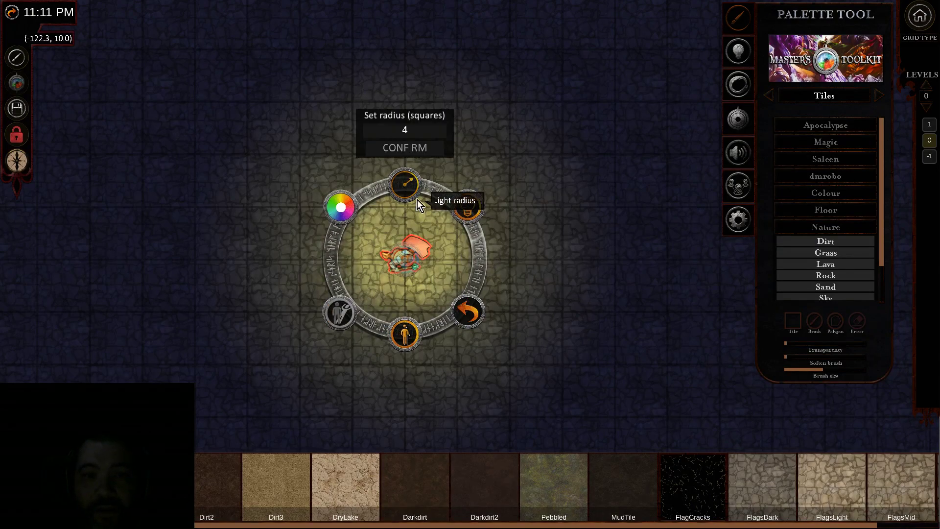
{"action": "left_click", "coordinate": [417, 130]}
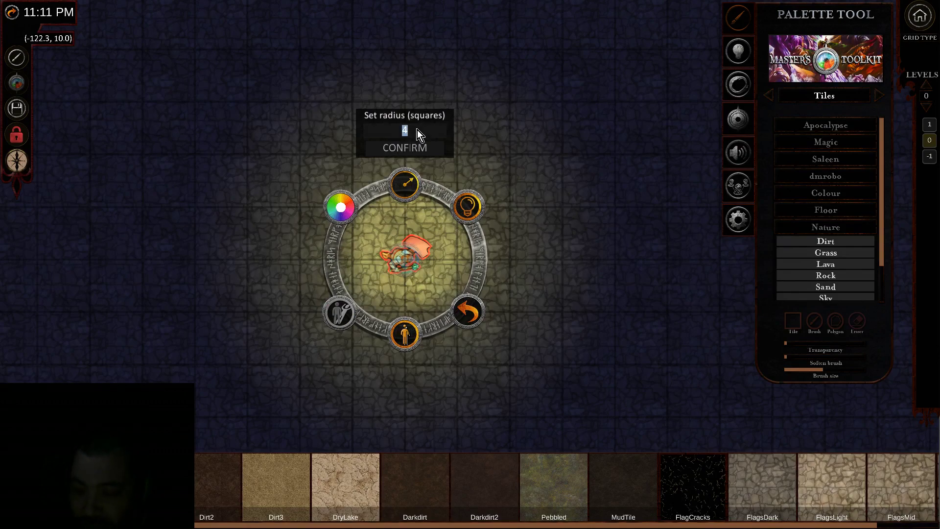
{"action": "type", "text": "8"}
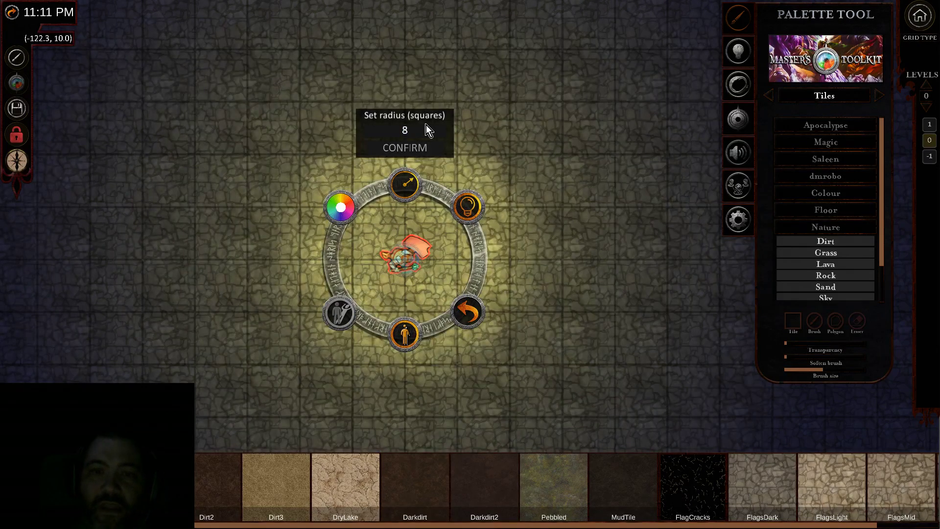
{"action": "left_click", "coordinate": [469, 312]}
{"action": "left_click", "coordinate": [559, 266]}
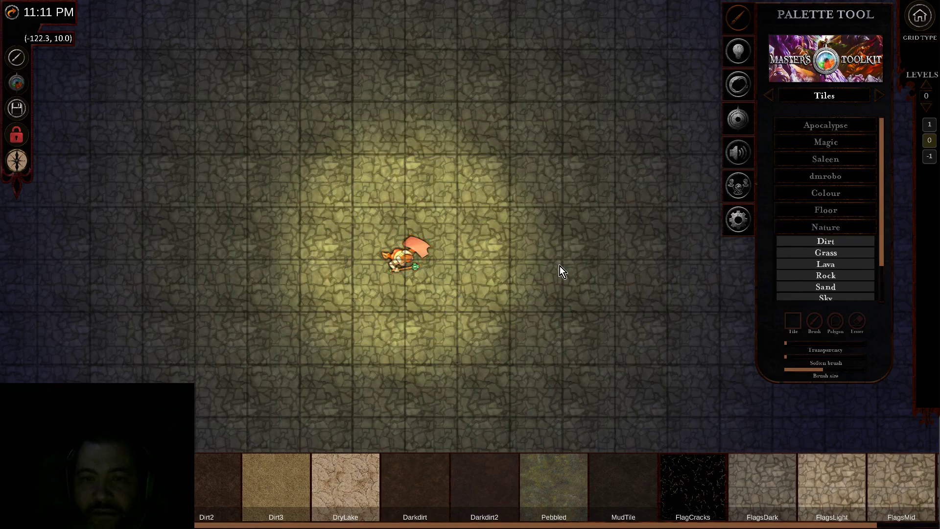
Examine how far the cleric token's bright and dim light reach across the surrounding grid squares.
{"action": "scroll", "coordinate": [542, 253], "scroll_direction": "down", "scroll_amount": 3}
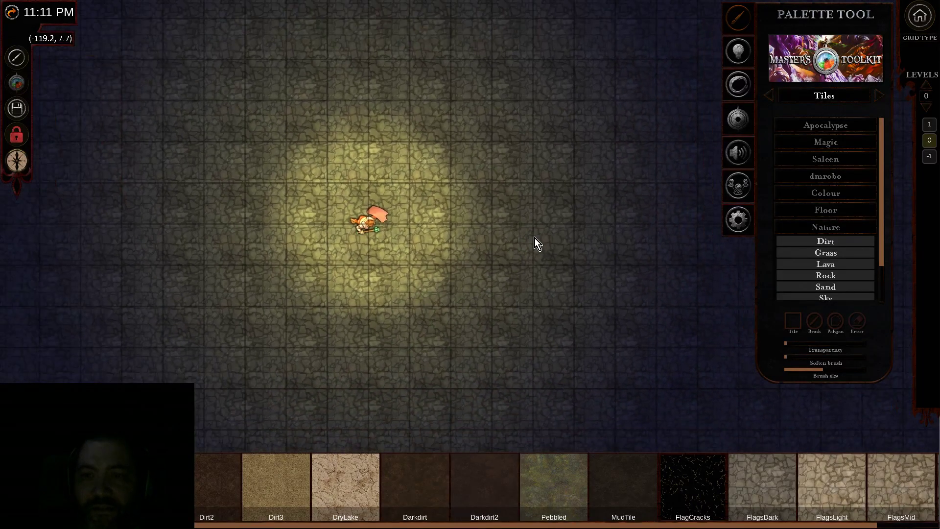
{"action": "key", "text": "Up"}
{"action": "key", "text": "Left"}
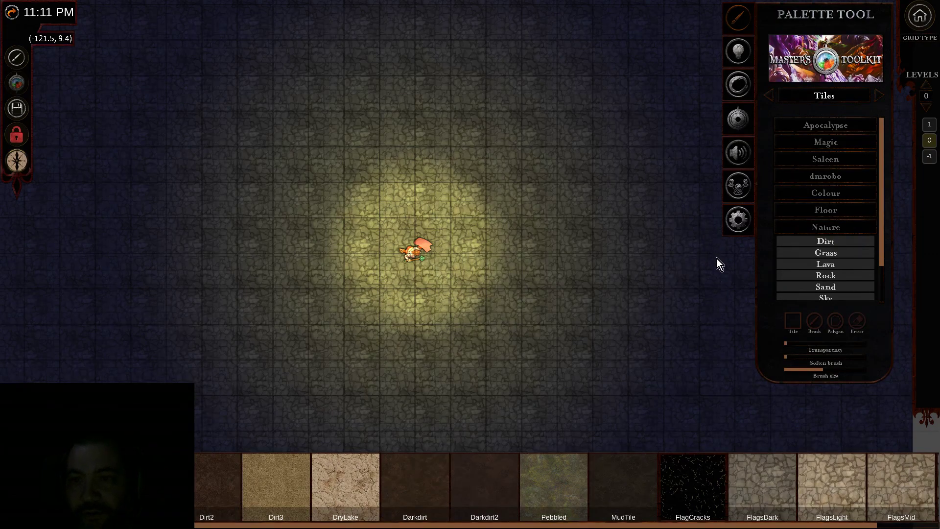
{"action": "left_click_drag", "start_coordinate": [725, 266], "coordinate": [609, 257]}
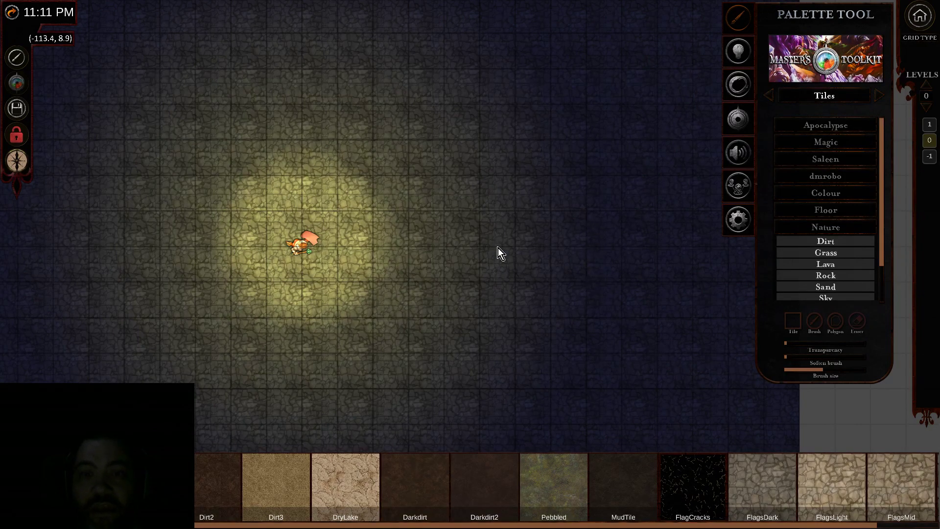
{"action": "left_click_drag", "start_coordinate": [337, 312], "coordinate": [408, 327]}
{"action": "left_click_drag", "start_coordinate": [493, 246], "coordinate": [571, 222]}
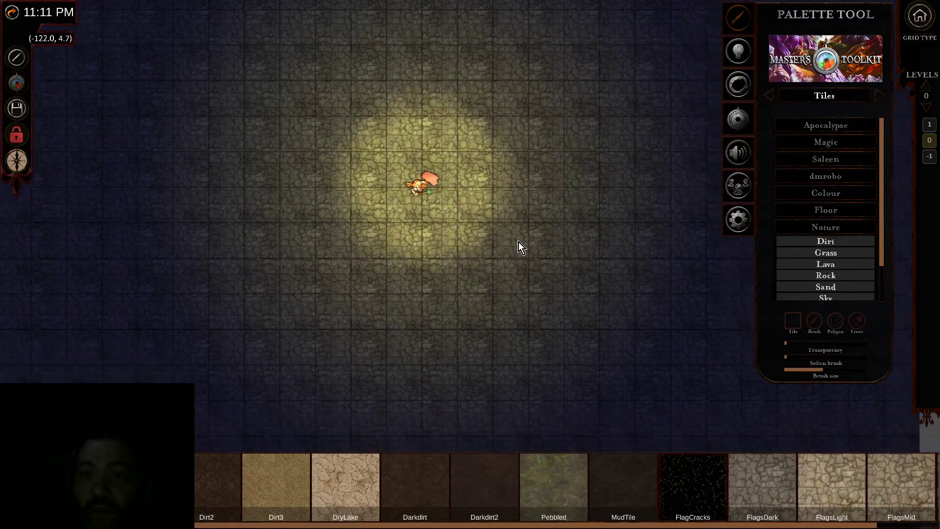
{"action": "left_click_drag", "start_coordinate": [518, 242], "coordinate": [559, 293]}
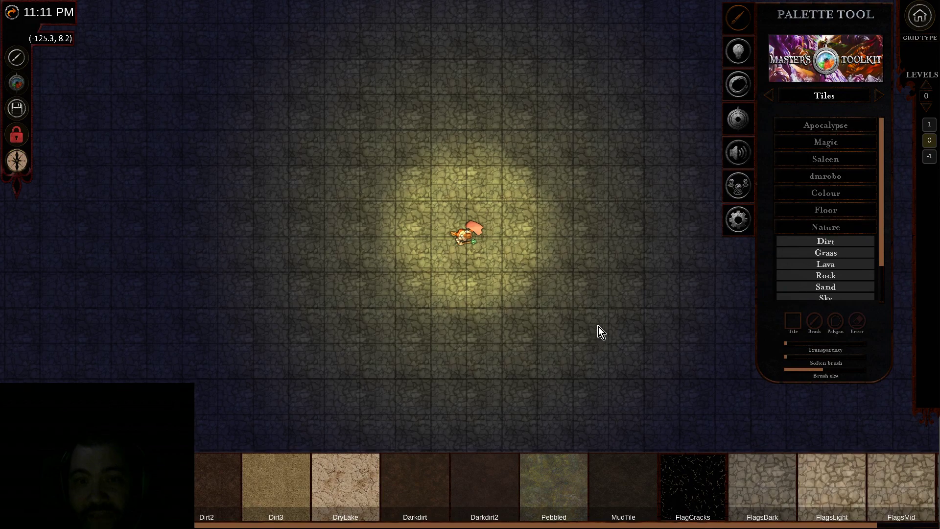
{"action": "left_click_drag", "start_coordinate": [598, 327], "coordinate": [599, 285]}
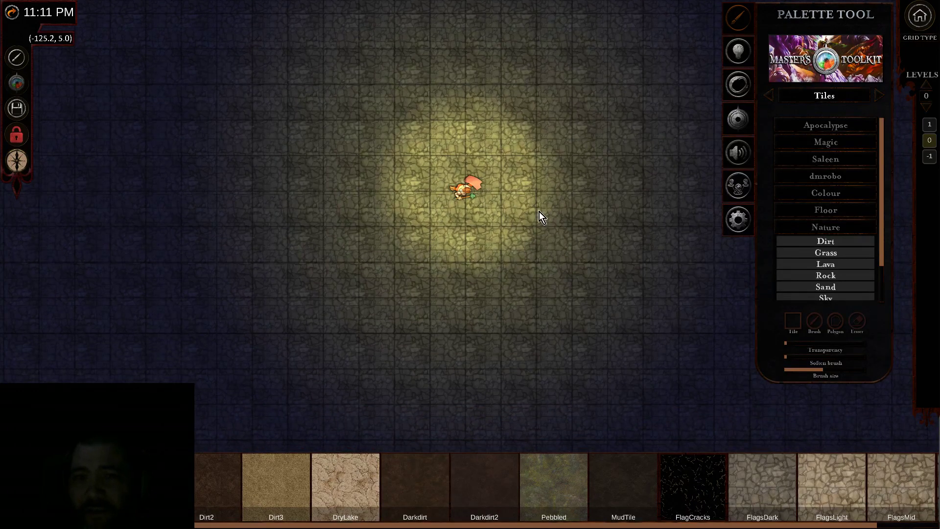
{"action": "left_click_drag", "start_coordinate": [539, 214], "coordinate": [535, 258]}
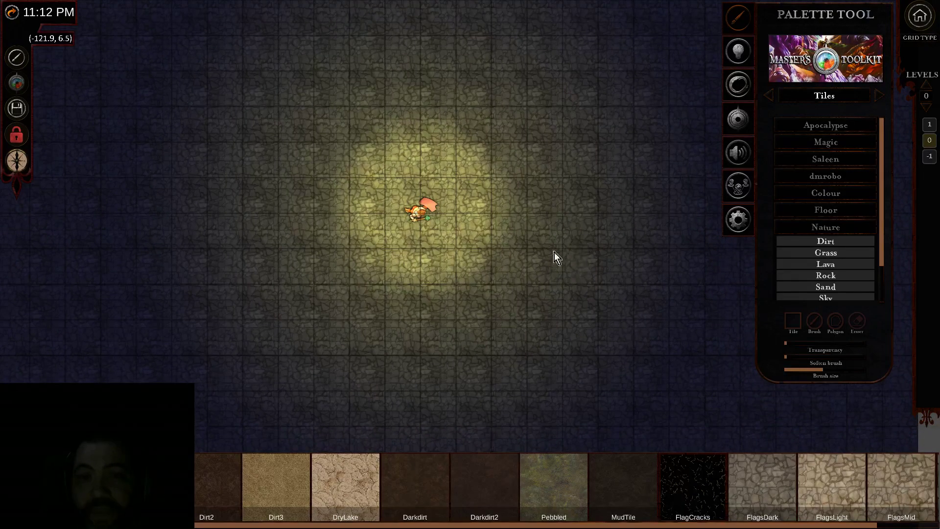
{"action": "left_click_drag", "start_coordinate": [525, 233], "coordinate": [522, 263]}
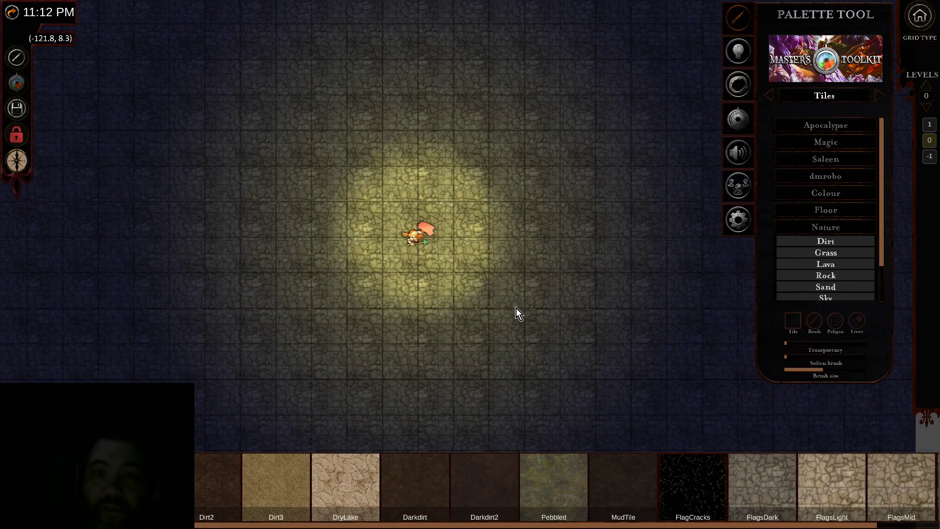